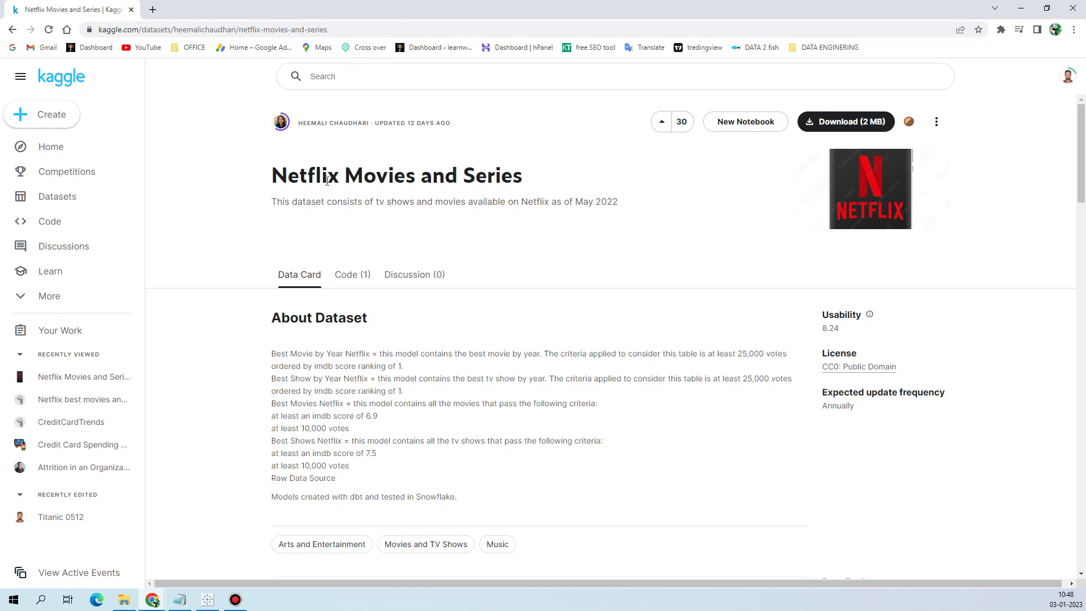
Read the title and About Dataset description of the Netflix Movies and Series dataset on Kaggle
left_click_drag(534, 185, 247, 180)
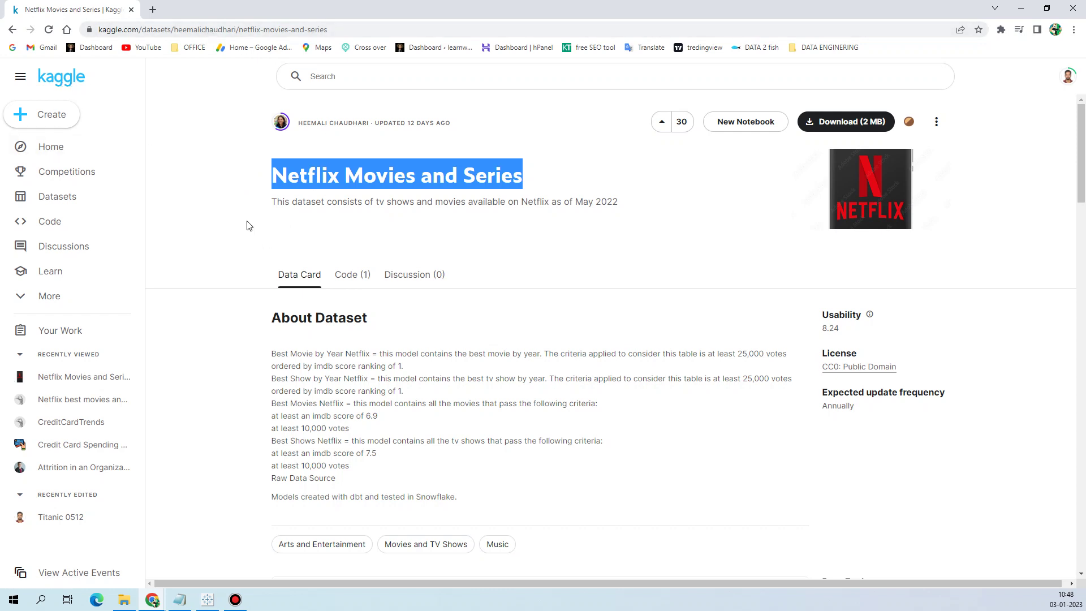
scroll(248, 225, "down", 3)
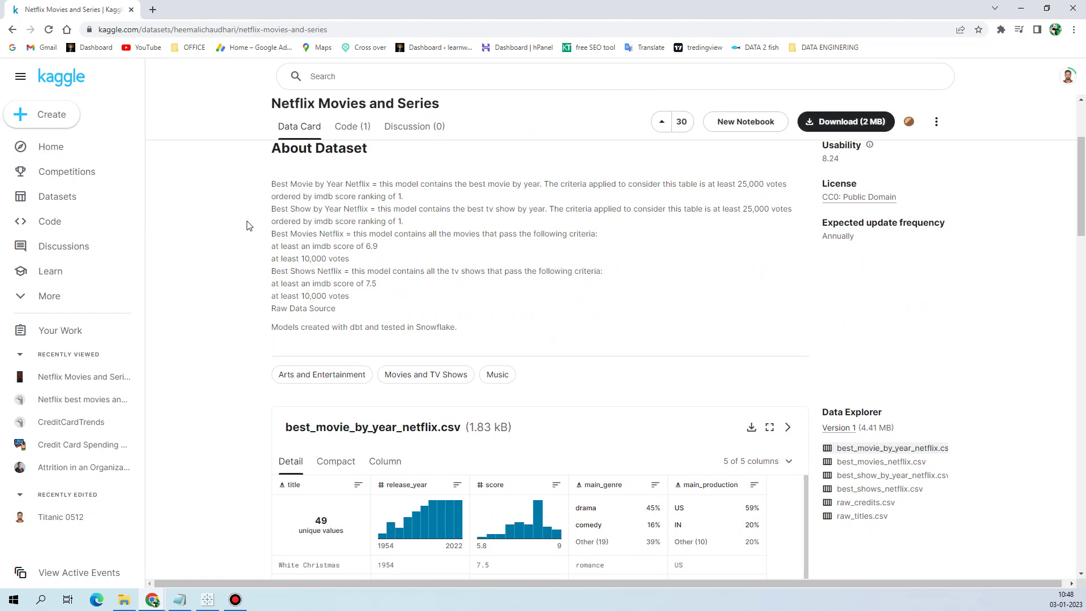
left_click_drag(274, 181, 380, 317)
left_click(378, 310)
Examine the columns and rows in the preview of best_movie_by_year_netflix.csv
scroll(357, 258, "down", 4)
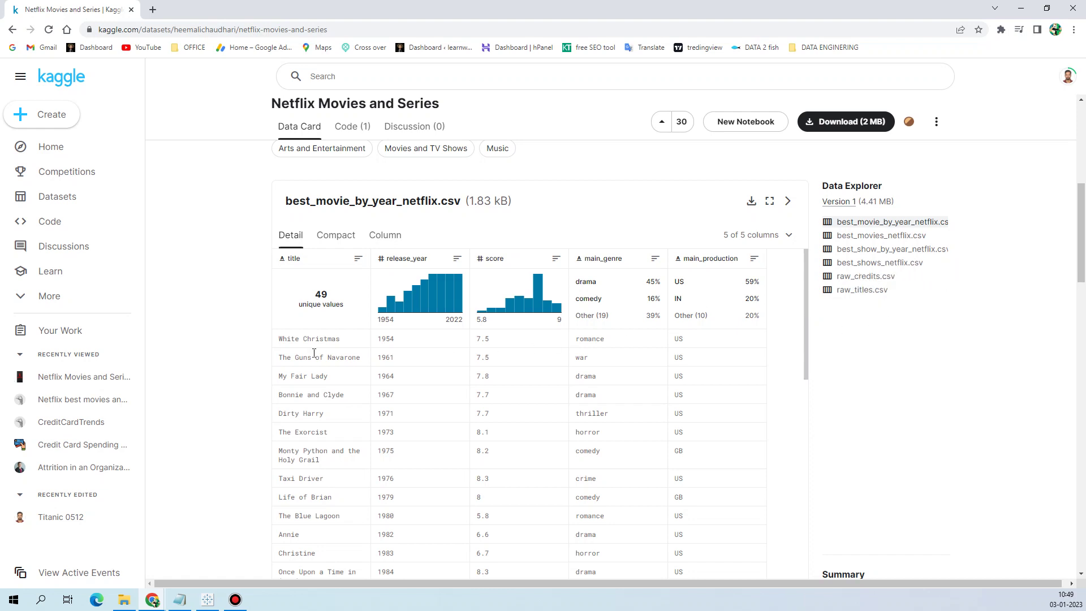
scroll(224, 358, "down", 1)
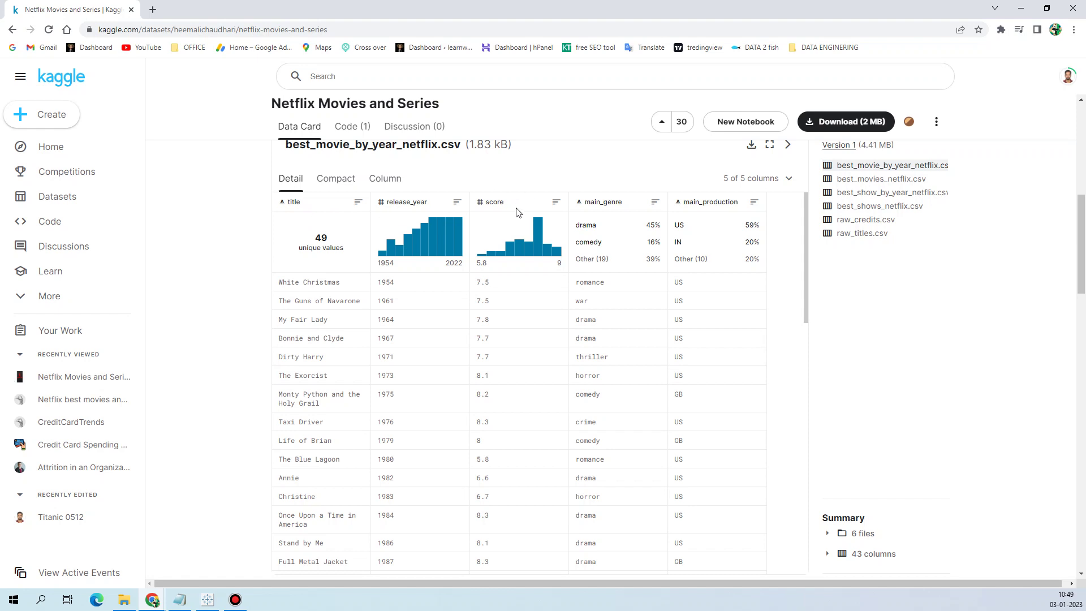
mouse_move(540, 231)
scroll(726, 306, "down", 3)
scroll(727, 306, "down", 5)
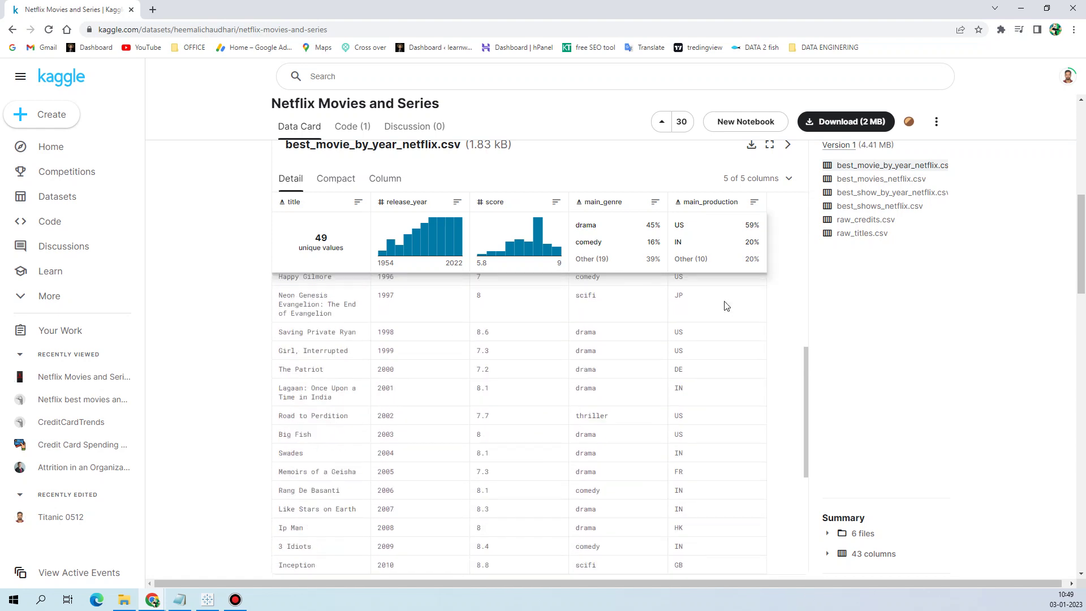
scroll(726, 306, "down", 5)
scroll(726, 305, "up", 10)
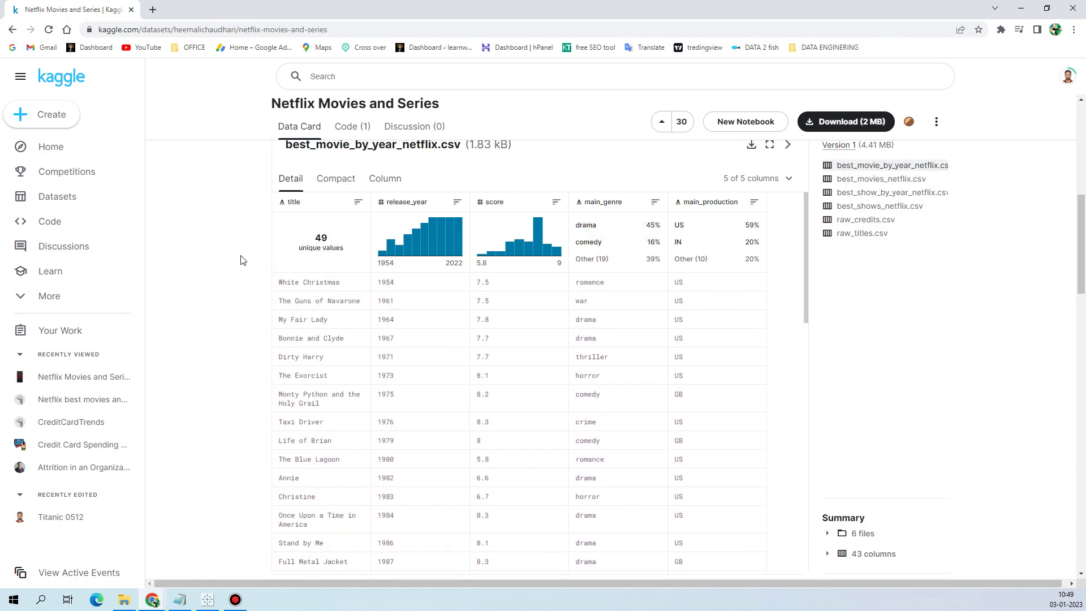
Switch to Tableau, show the NETFLIX MOVIE dashboard in presentation mode and look over its charts
left_click(210, 603)
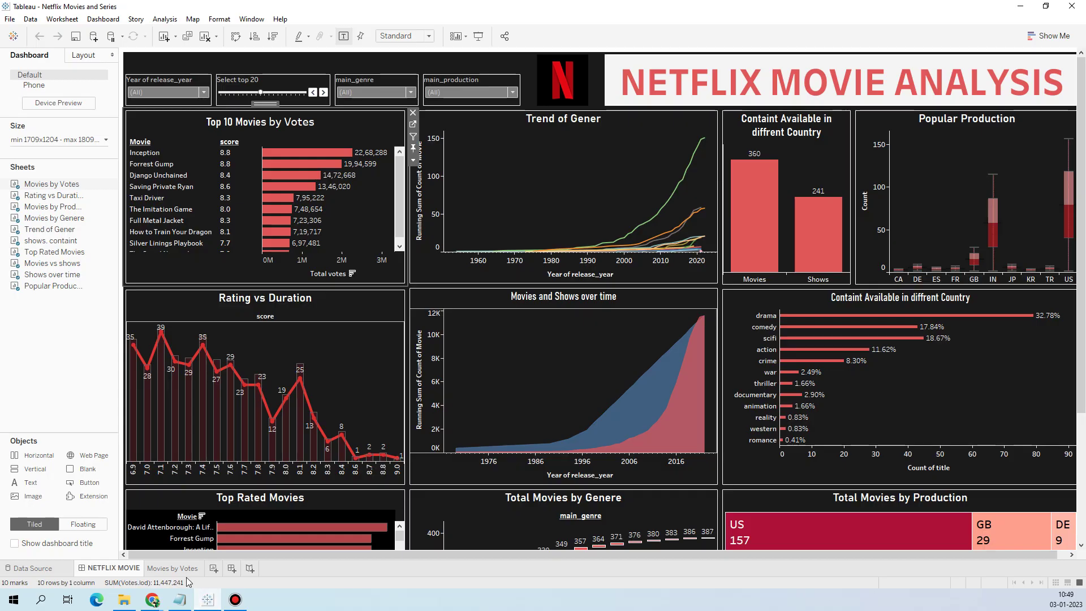
left_click(479, 36)
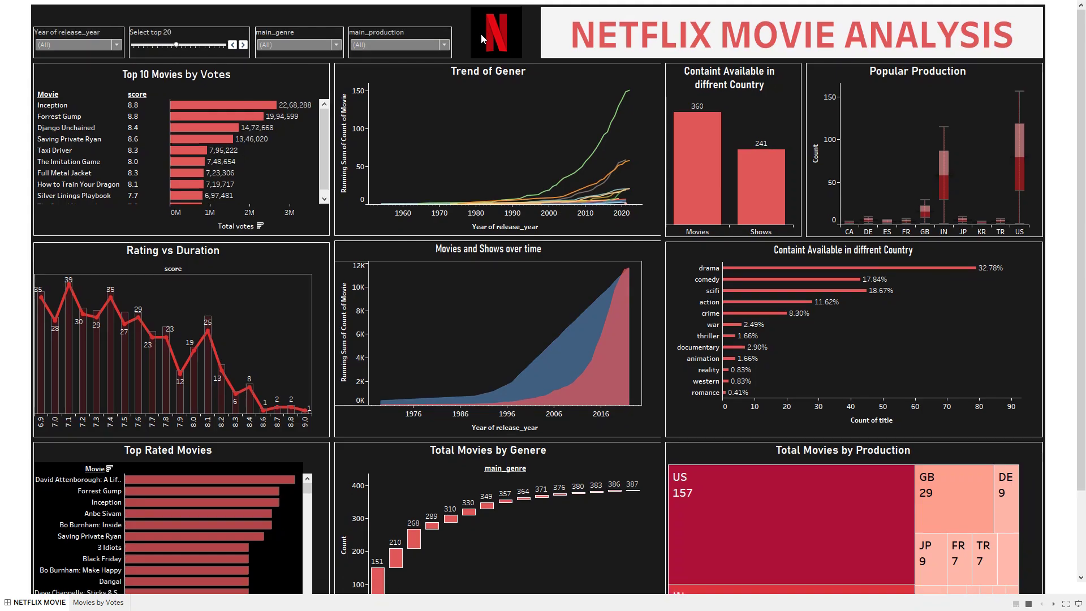
mouse_move(127, 478)
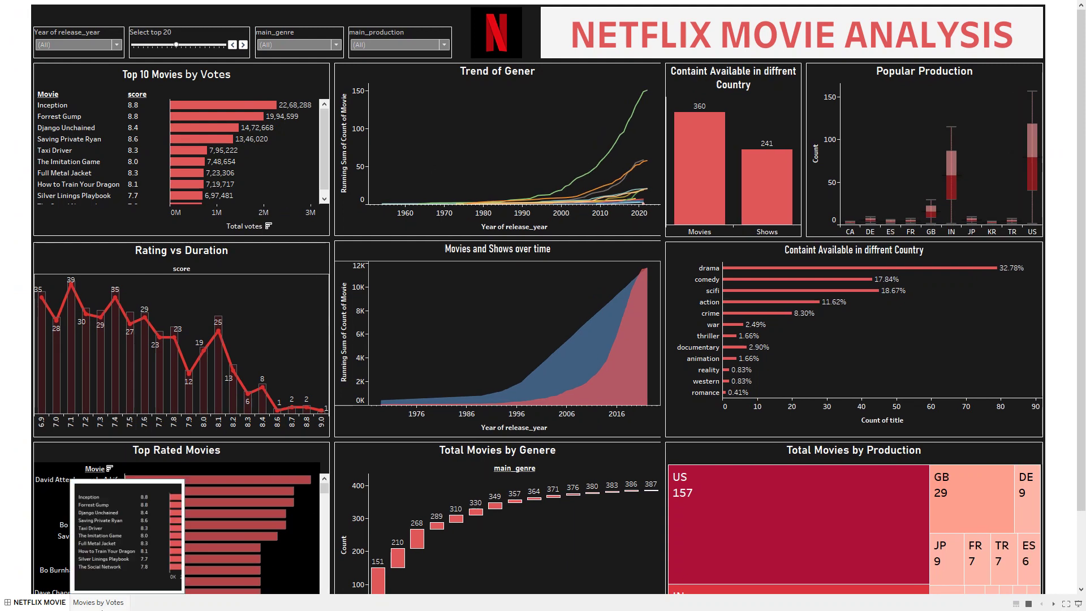
scroll(1081, 119, "down", 3)
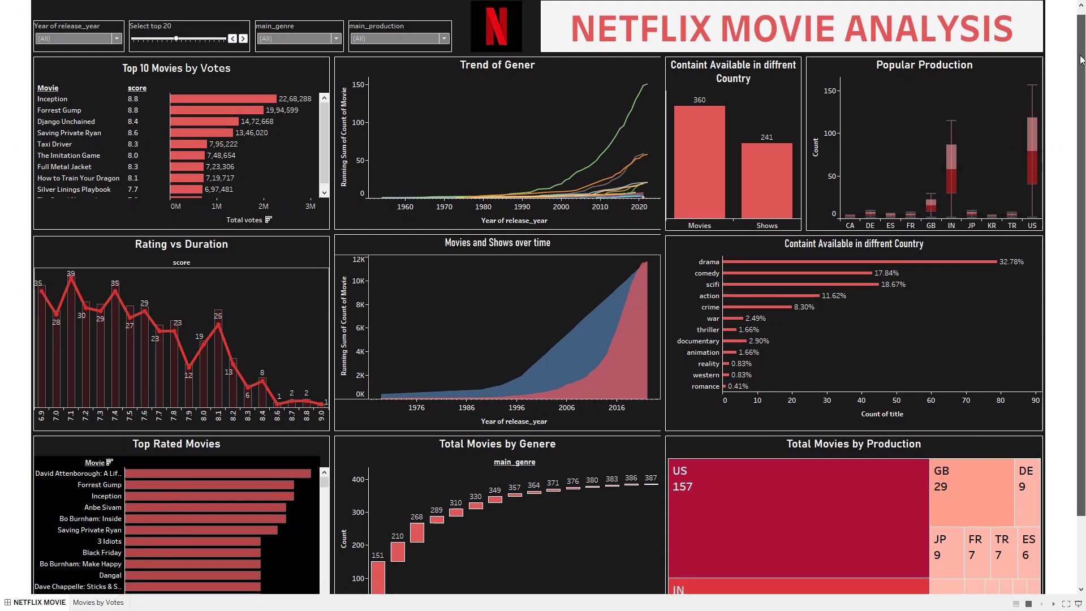
left_click_drag(1080, 117, 1077, 14)
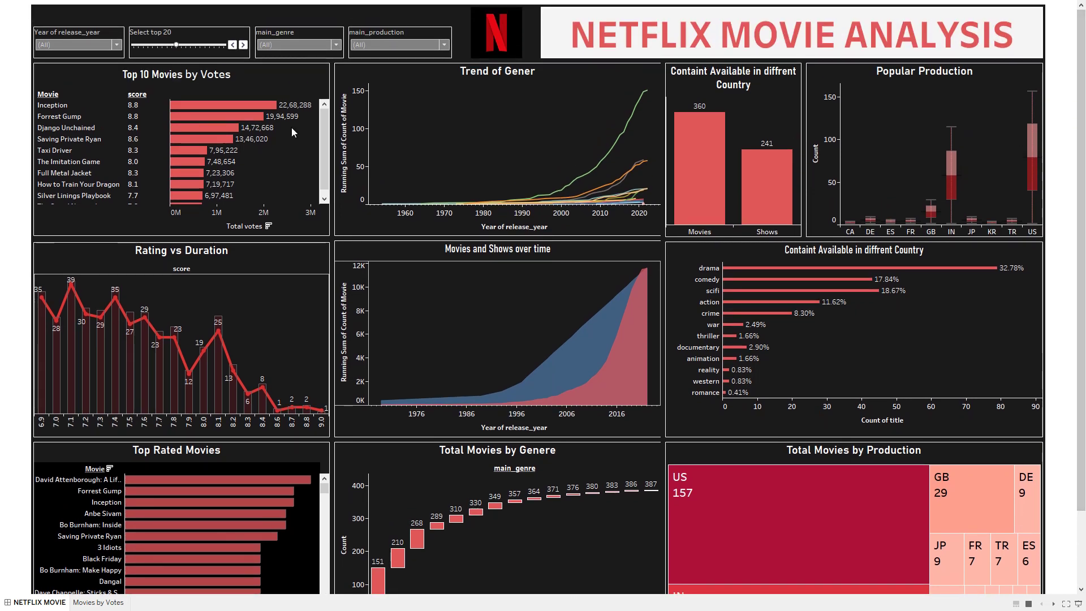
mouse_move(178, 118)
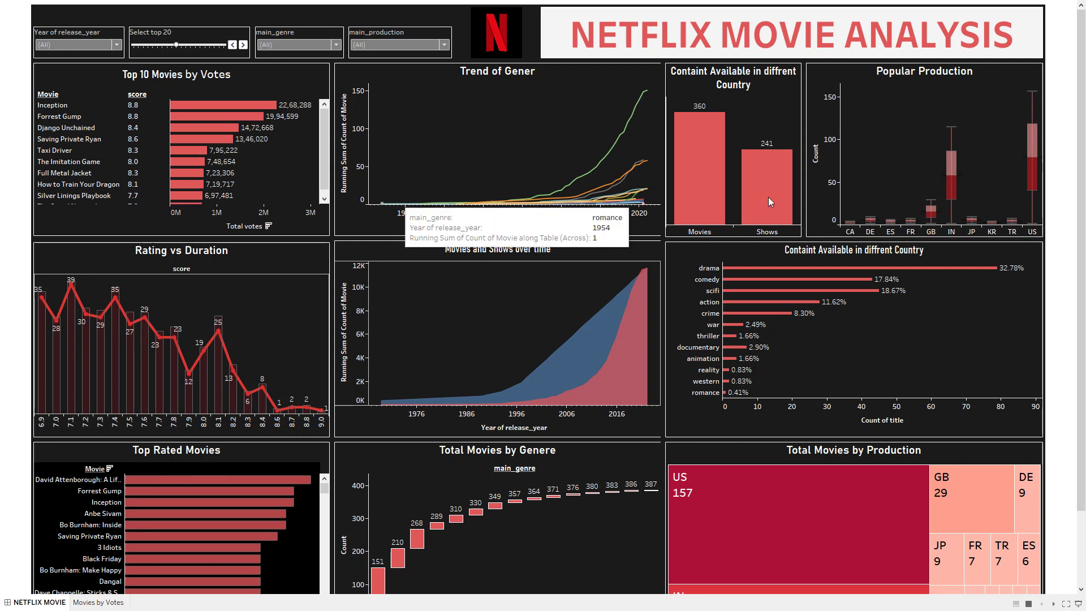
mouse_move(270, 412)
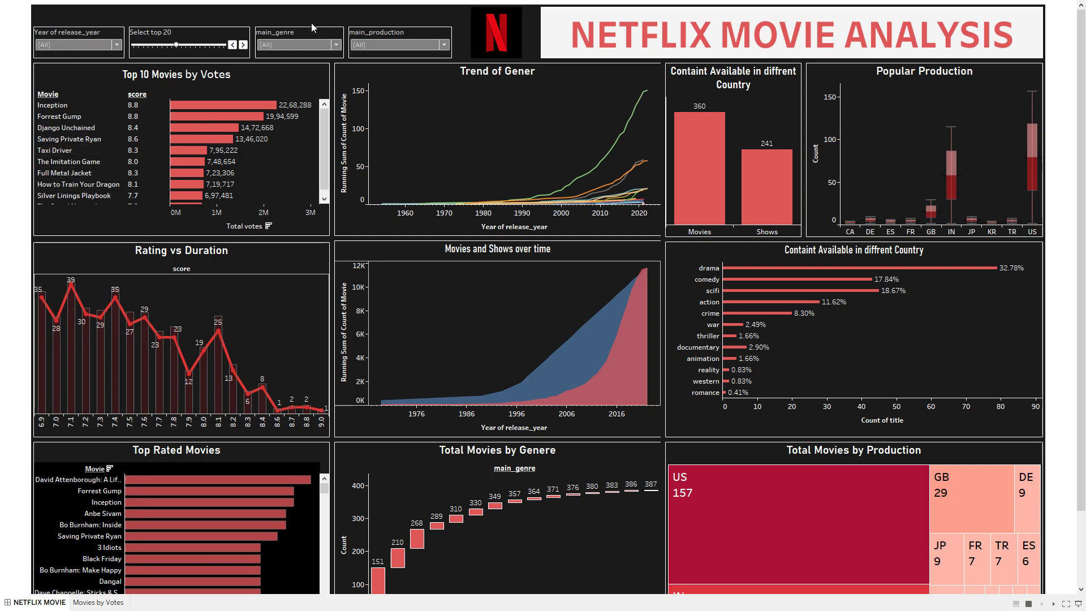
Inspect the available values of the main_genre and main_production filters without changing the selection
left_click(334, 48)
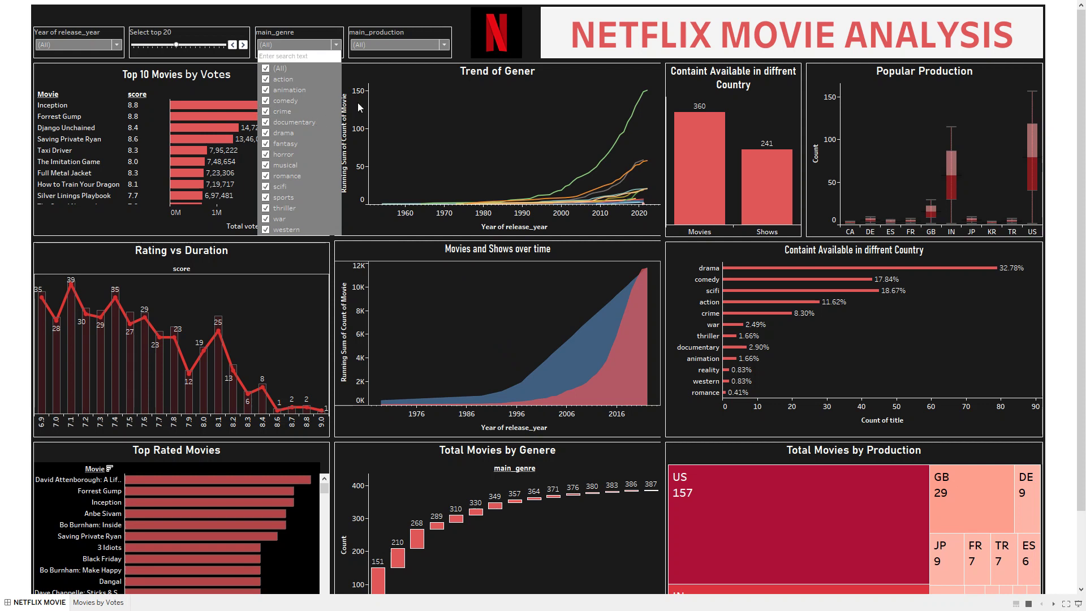
left_click(401, 83)
left_click(447, 45)
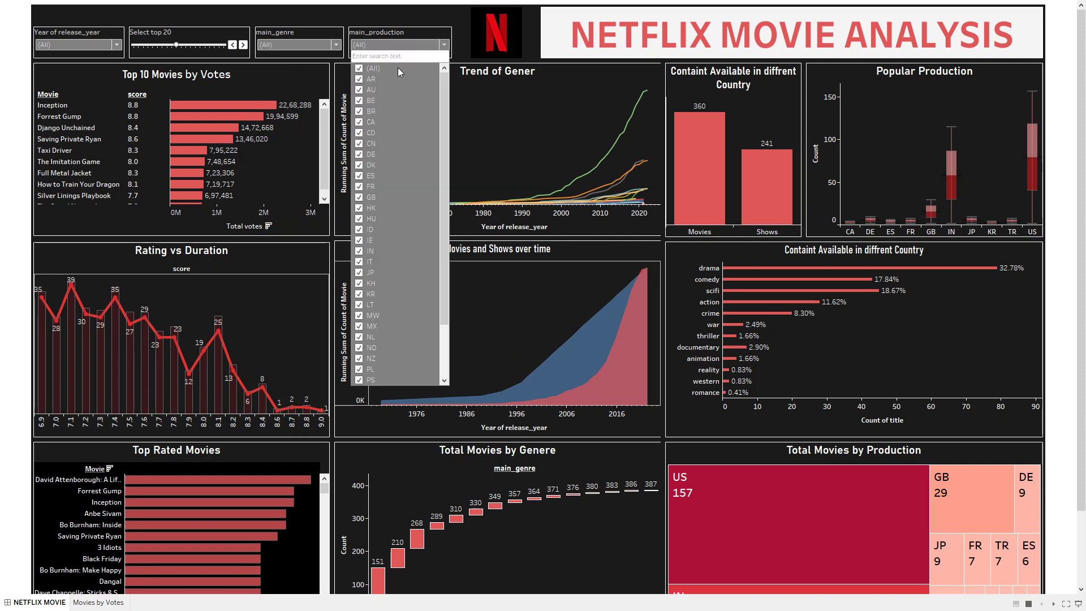
left_click(481, 140)
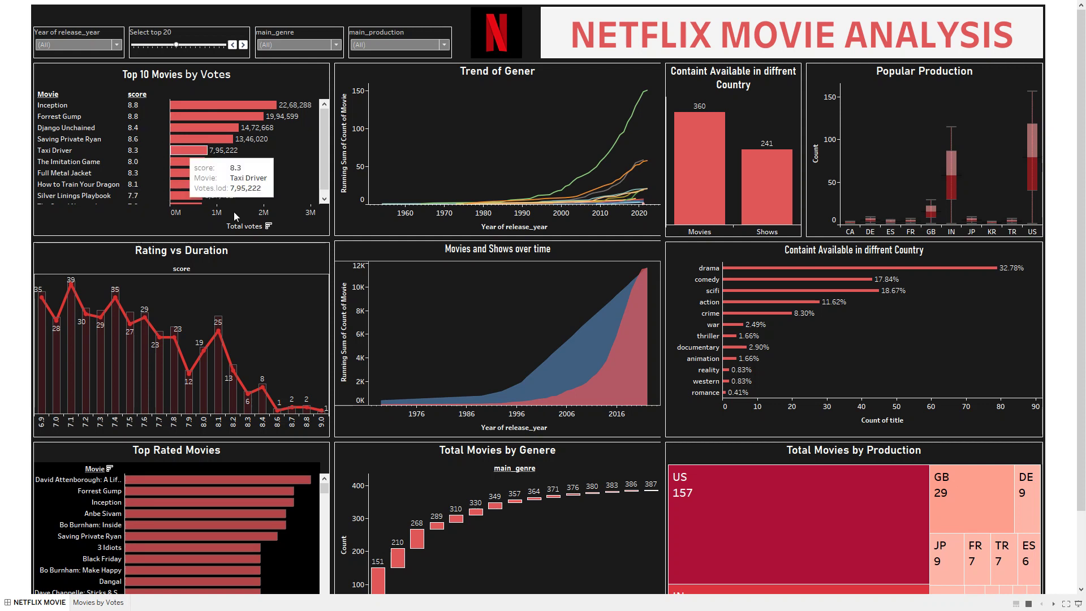
Limit the Movies by Votes chart to the top 5 movies, and finally raise the limit to 11
mouse_move(301, 112)
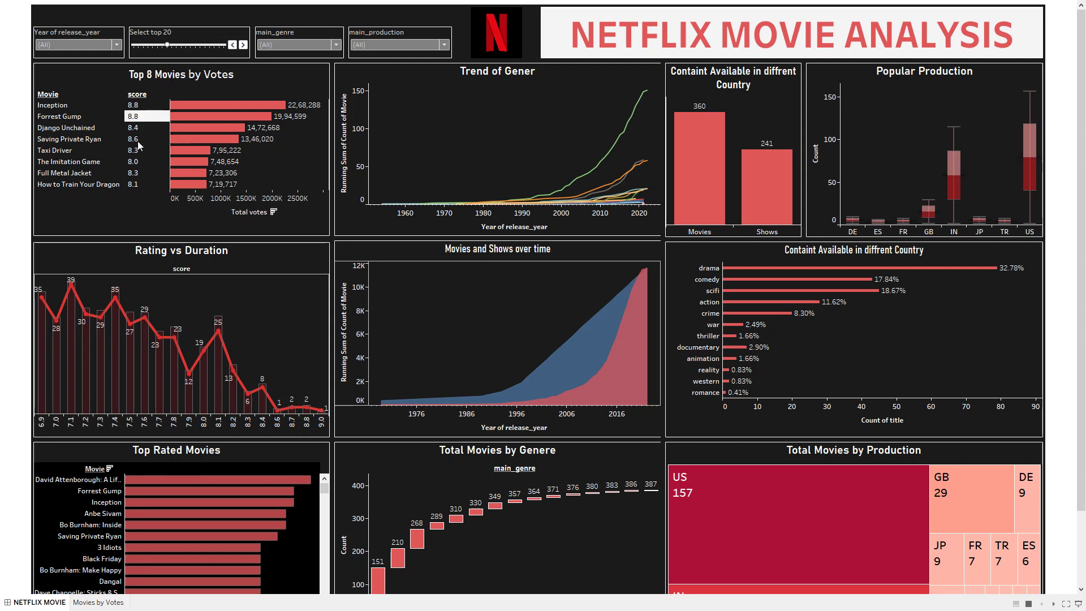
left_click_drag(167, 44, 153, 44)
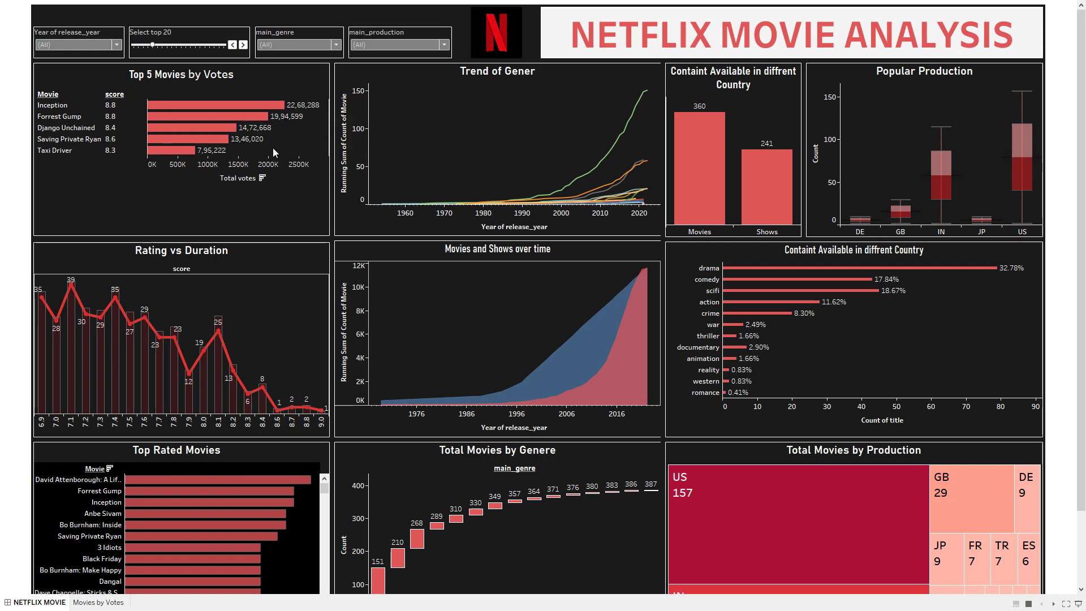
left_click(223, 45)
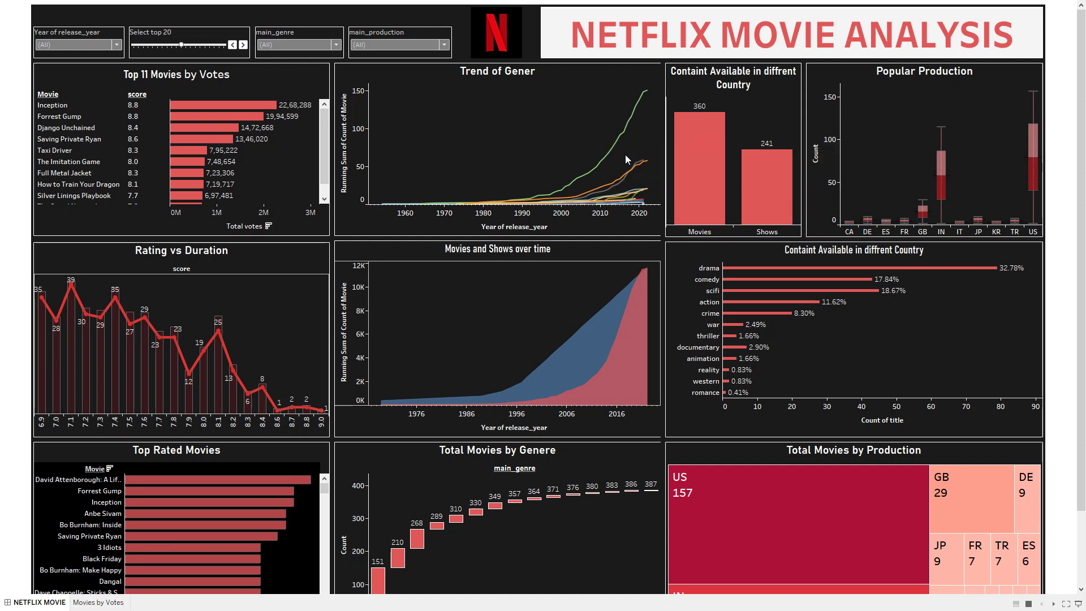
Examine the mark details in the Trend of Gener, movies-versus-shows and Popular Production charts
mouse_move(647, 164)
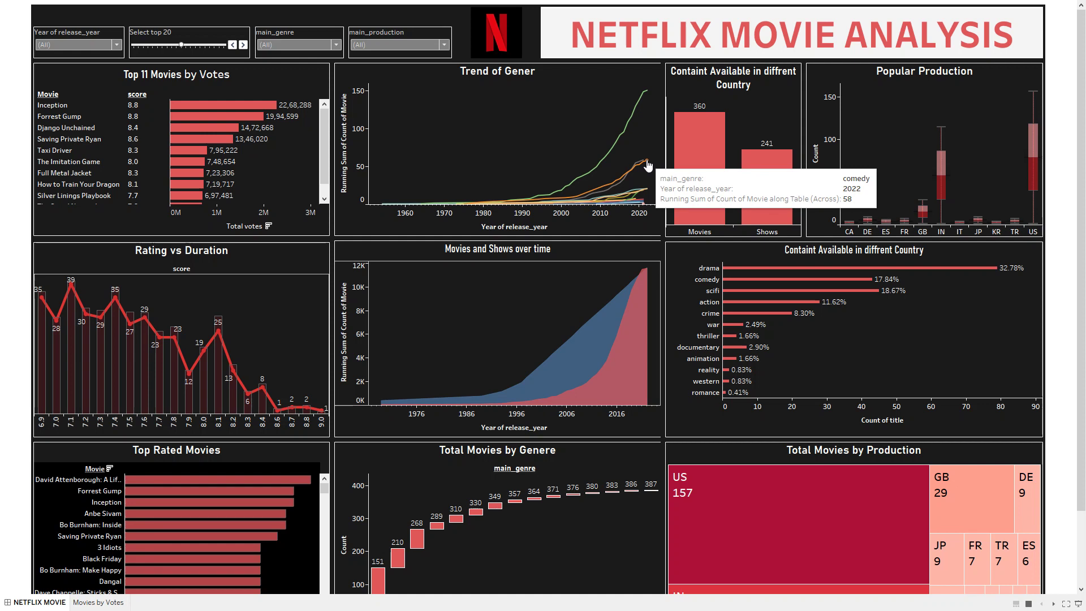
mouse_move(649, 193)
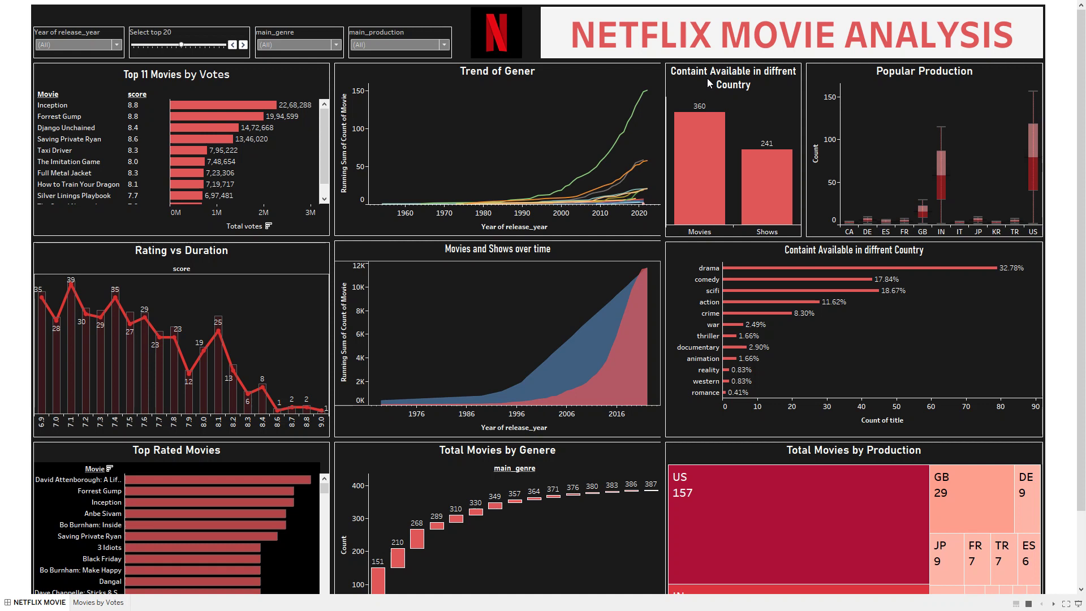
mouse_move(707, 145)
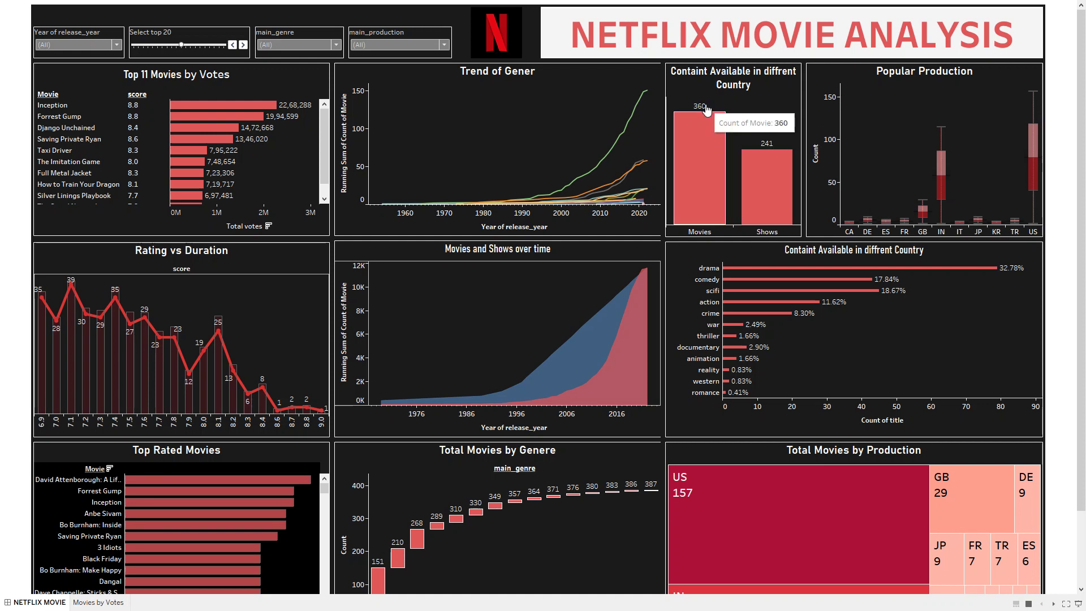
mouse_move(767, 177)
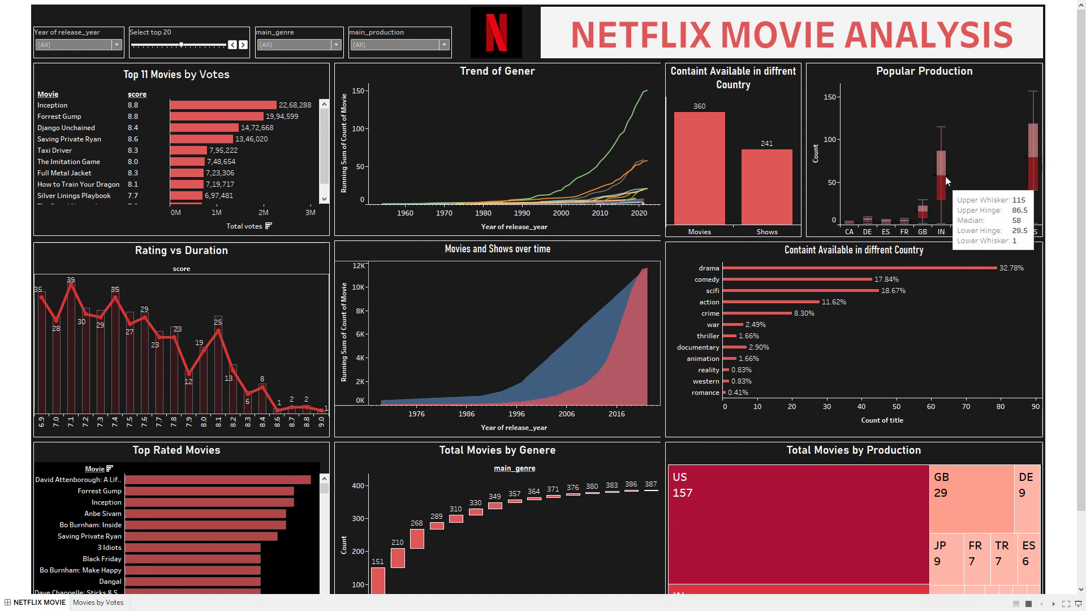
mouse_move(944, 205)
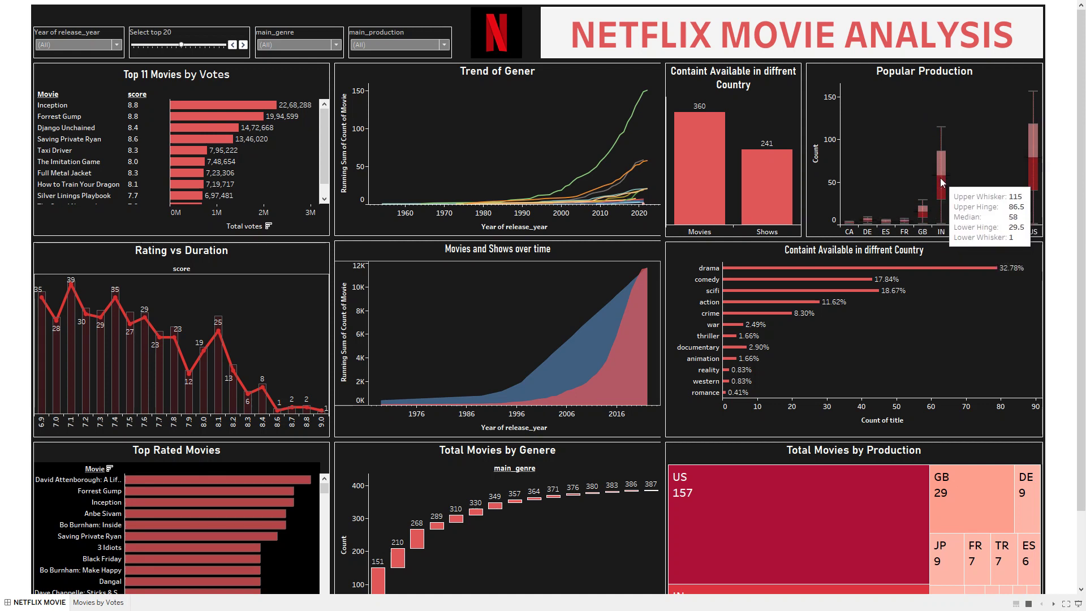
mouse_move(1024, 168)
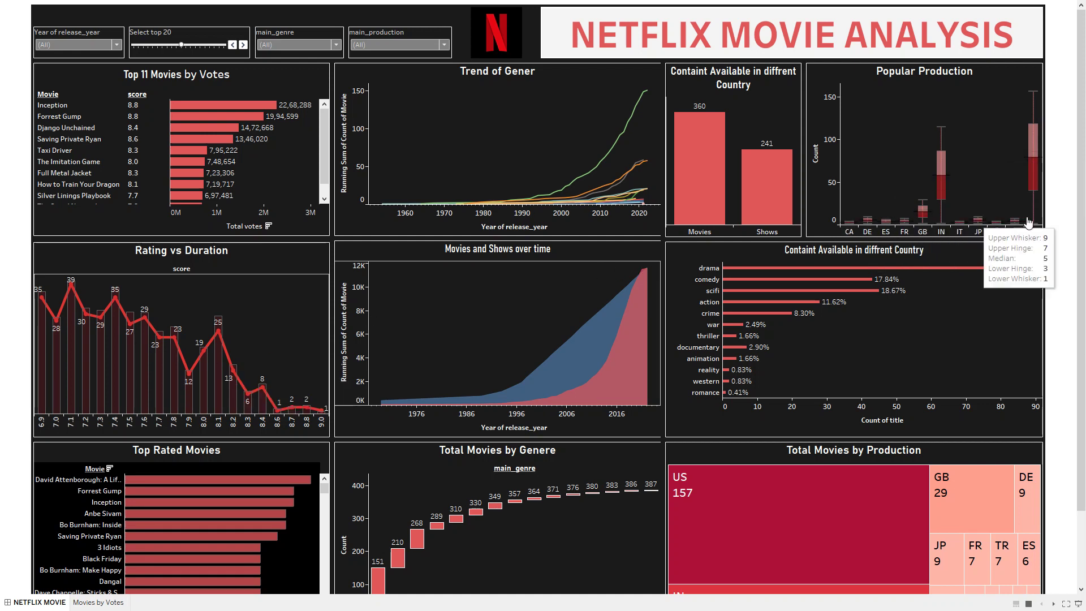
mouse_move(910, 228)
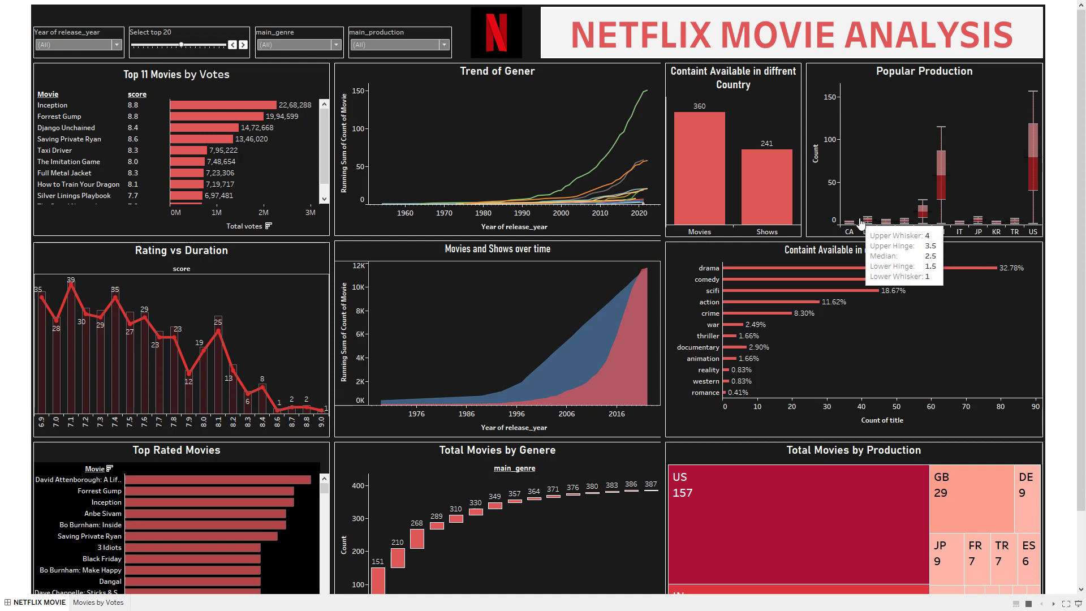
mouse_move(1034, 228)
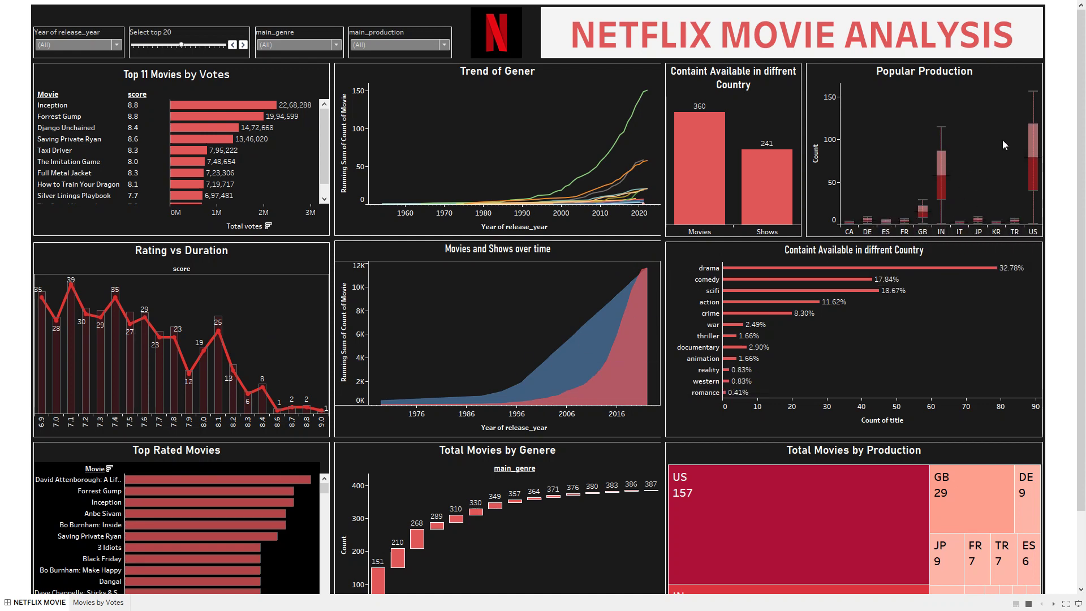
Examine the Rating vs Duration values per score and the genre shares in the Containt Available in diffrent Country bar chart
scroll(1071, 131, "down", 3)
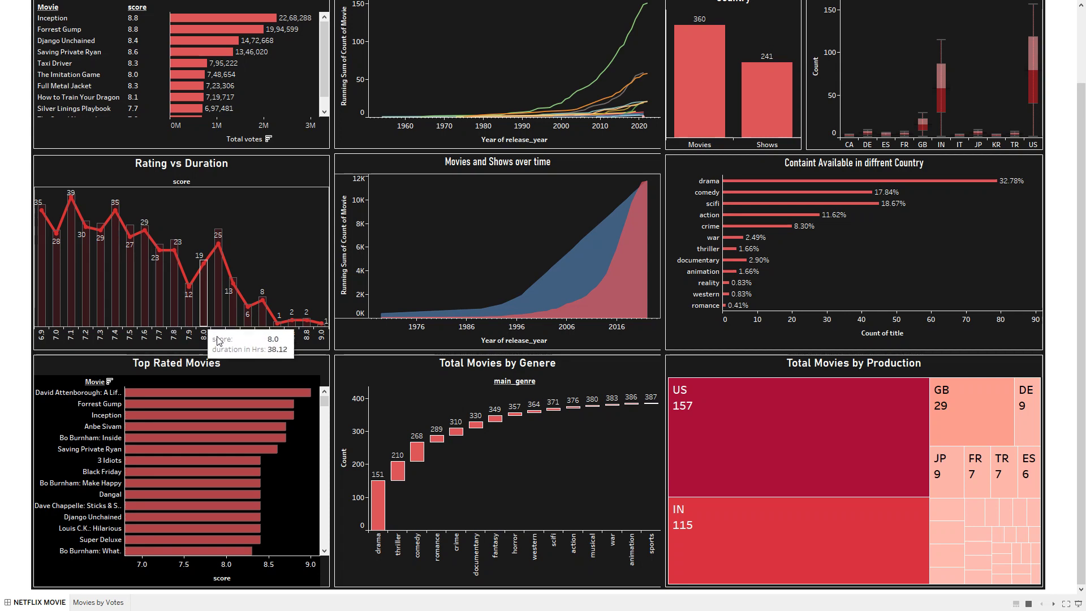
mouse_move(195, 331)
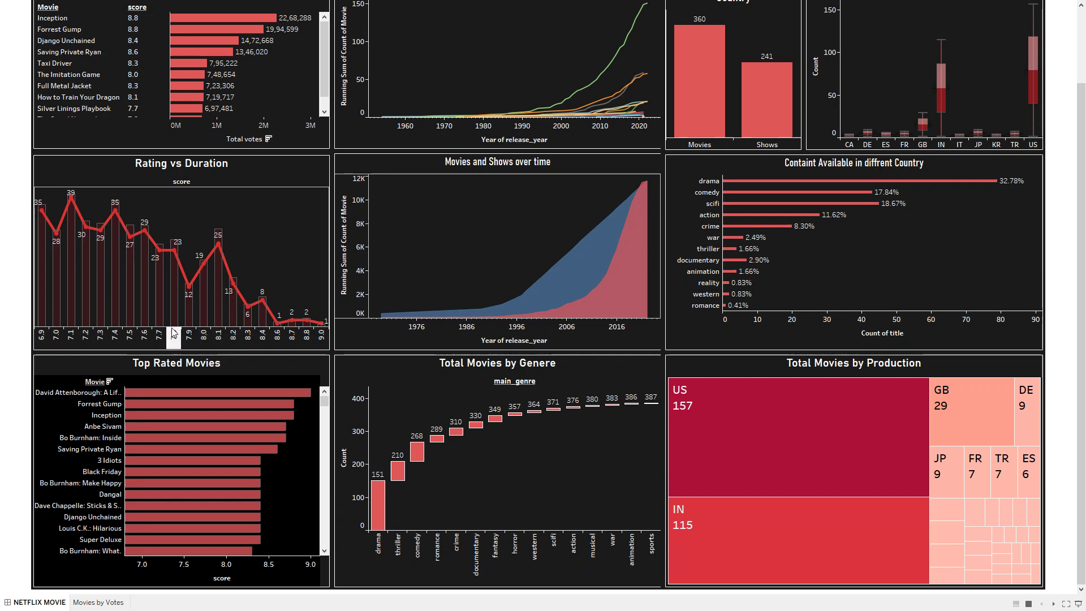
mouse_move(147, 319)
mouse_move(90, 261)
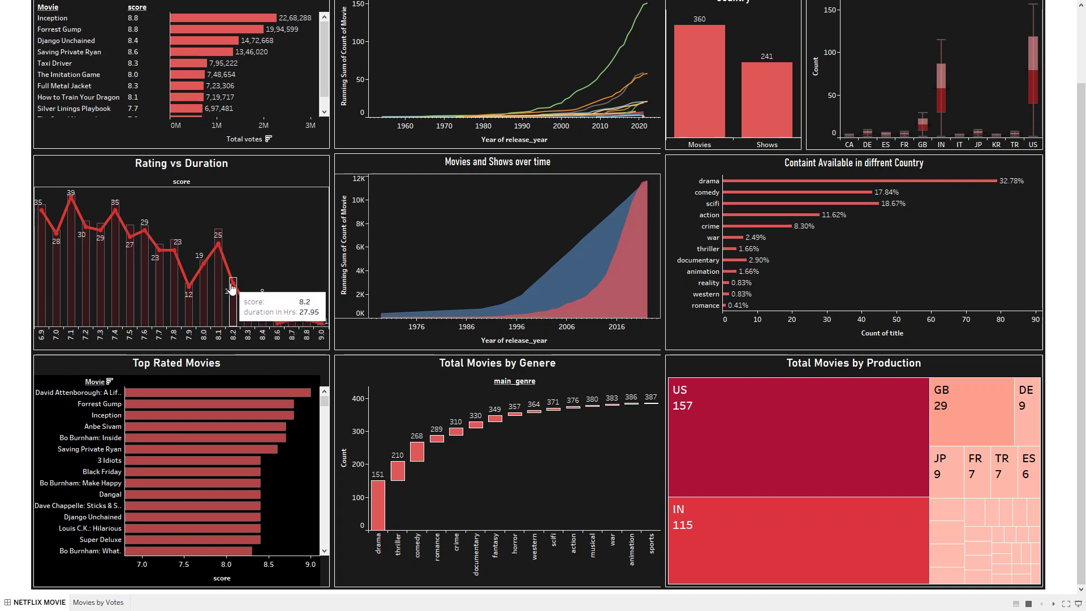
mouse_move(329, 327)
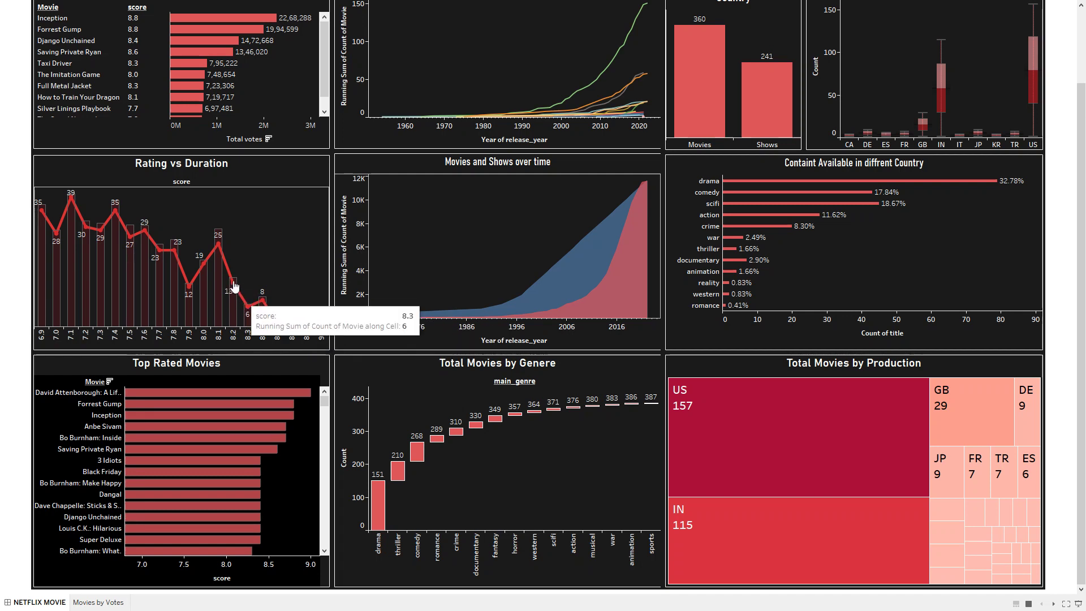
mouse_move(237, 293)
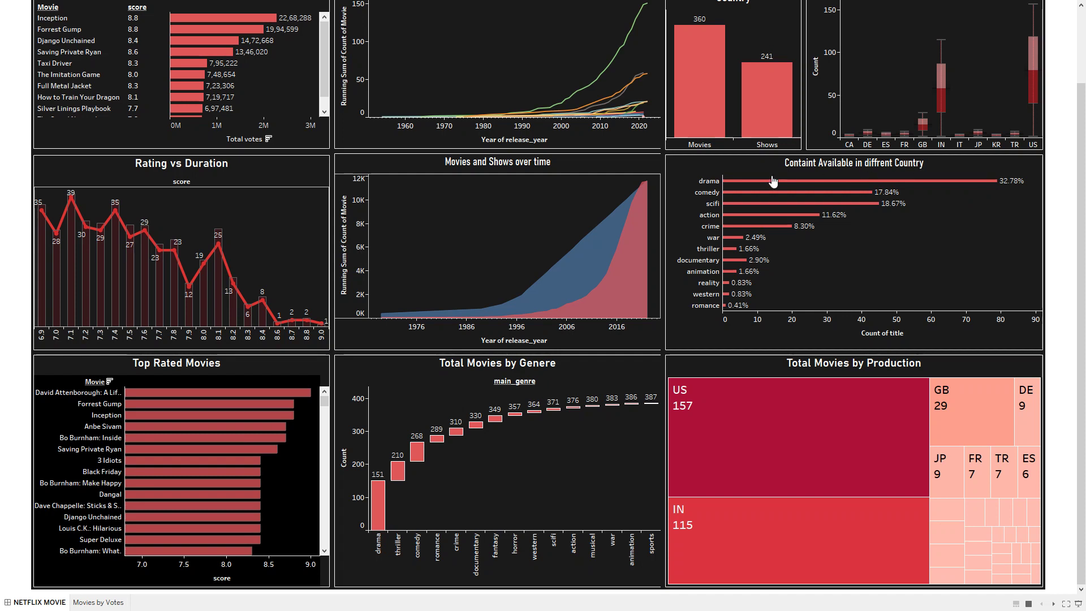
mouse_move(1013, 186)
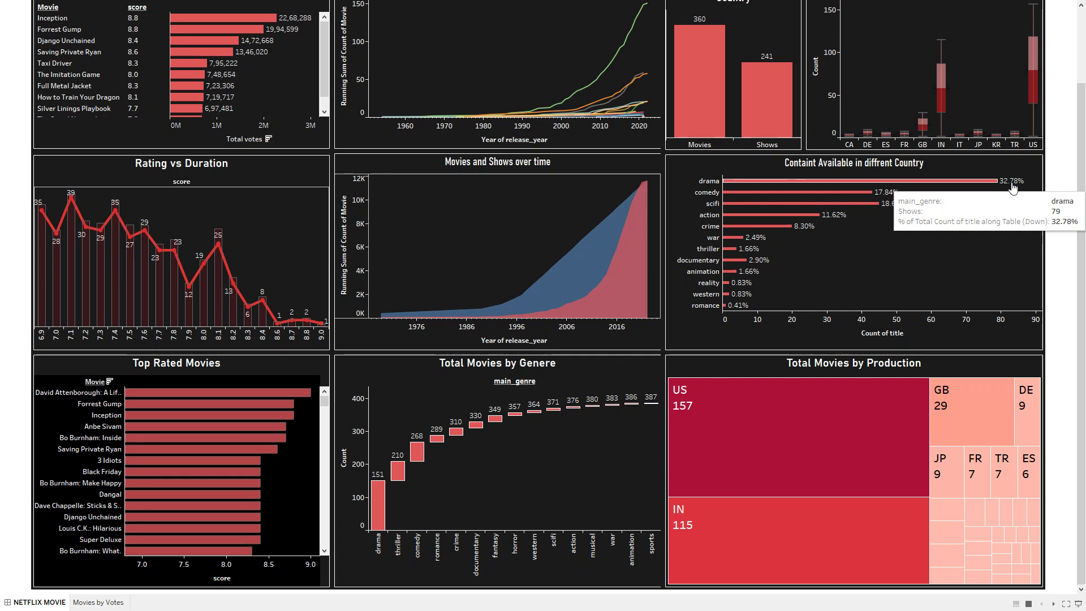
mouse_move(736, 193)
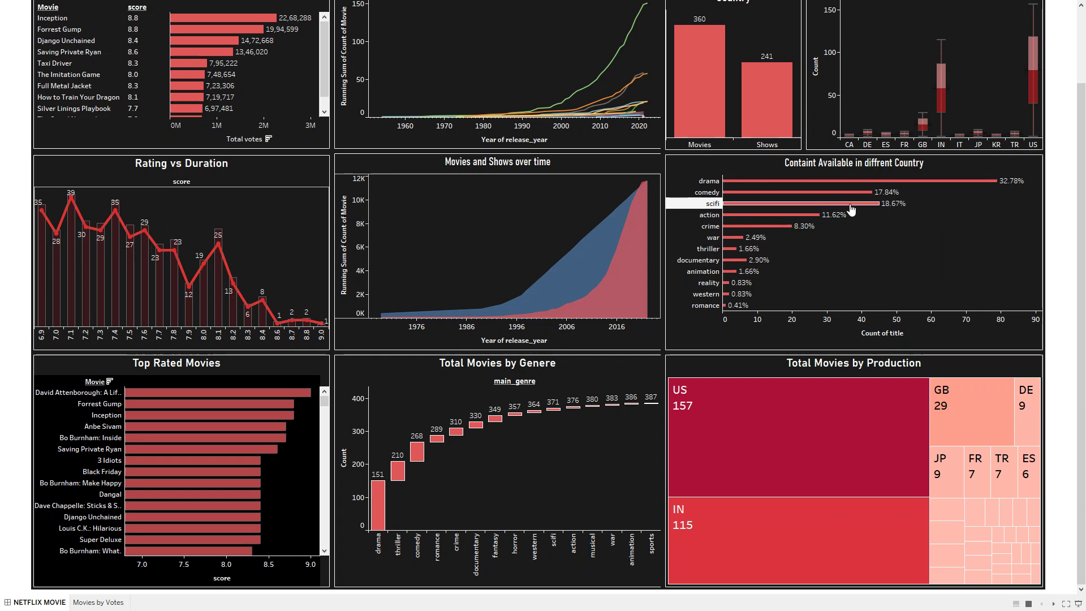
mouse_move(901, 213)
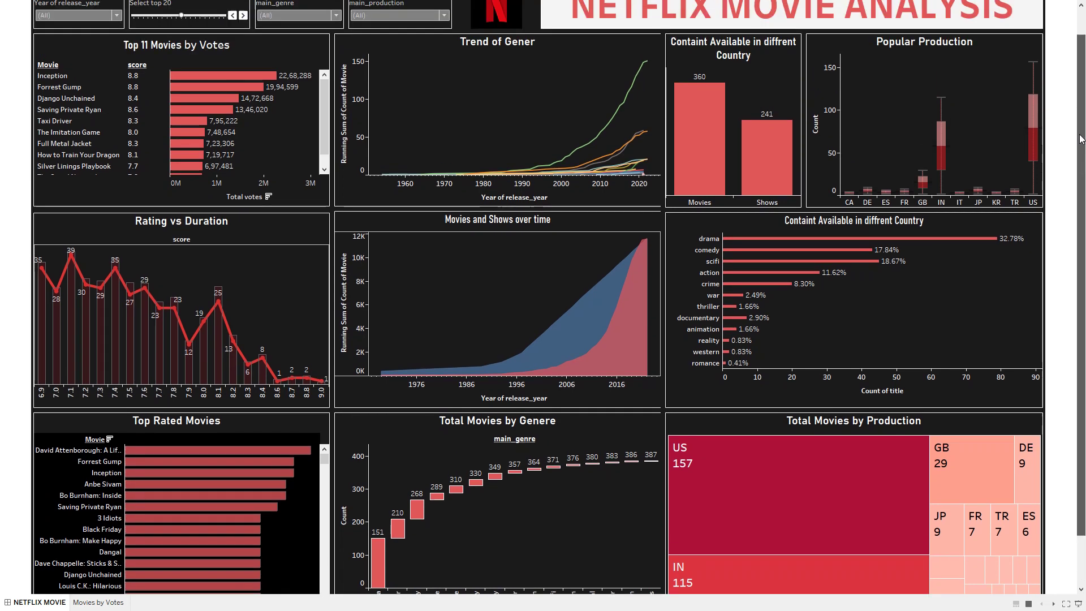
Filter the dashboard to the IN value of main_production only, and finally restore all productions
scroll(1079, 215, "up", 3)
left_click(445, 45)
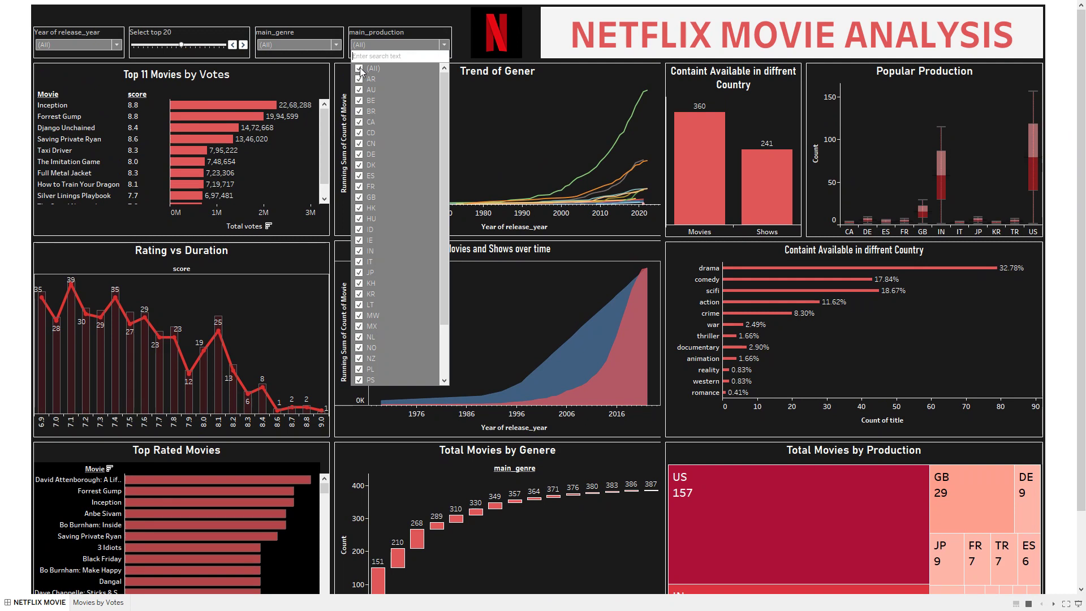
left_click(360, 68)
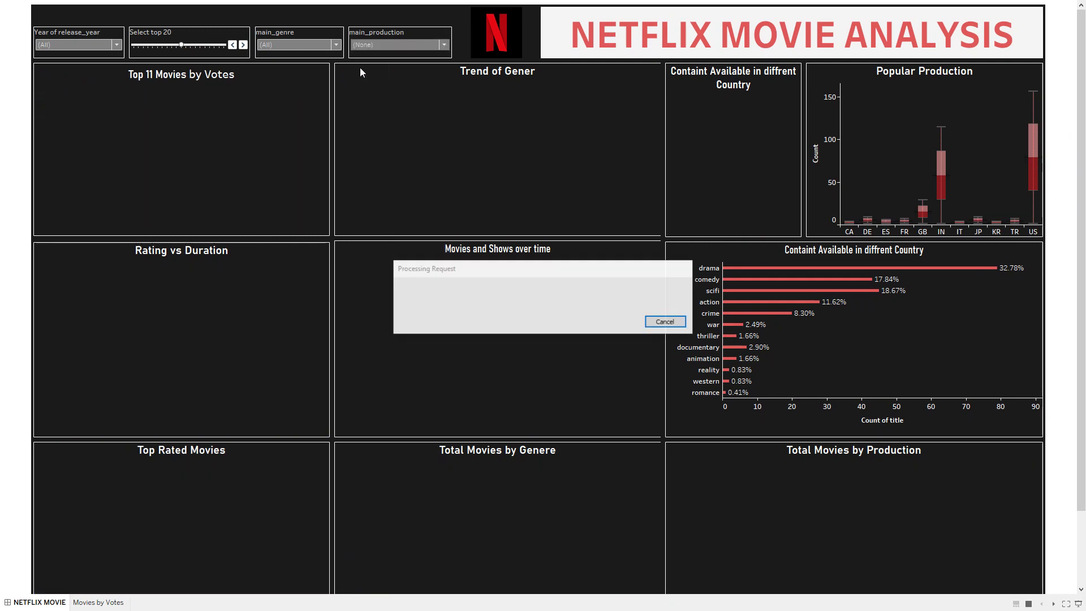
left_click(442, 45)
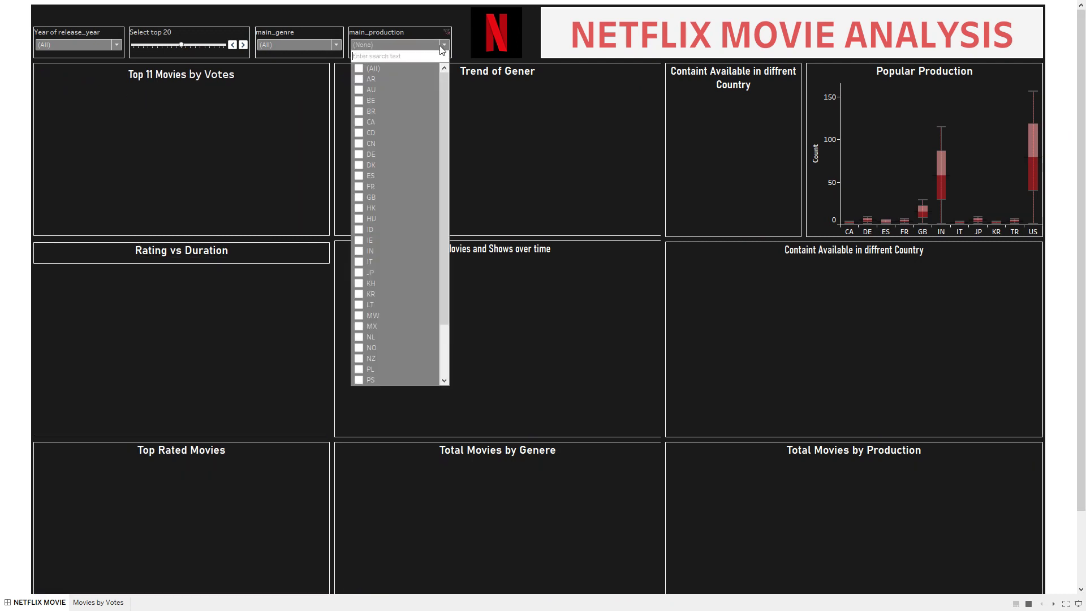
left_click(358, 251)
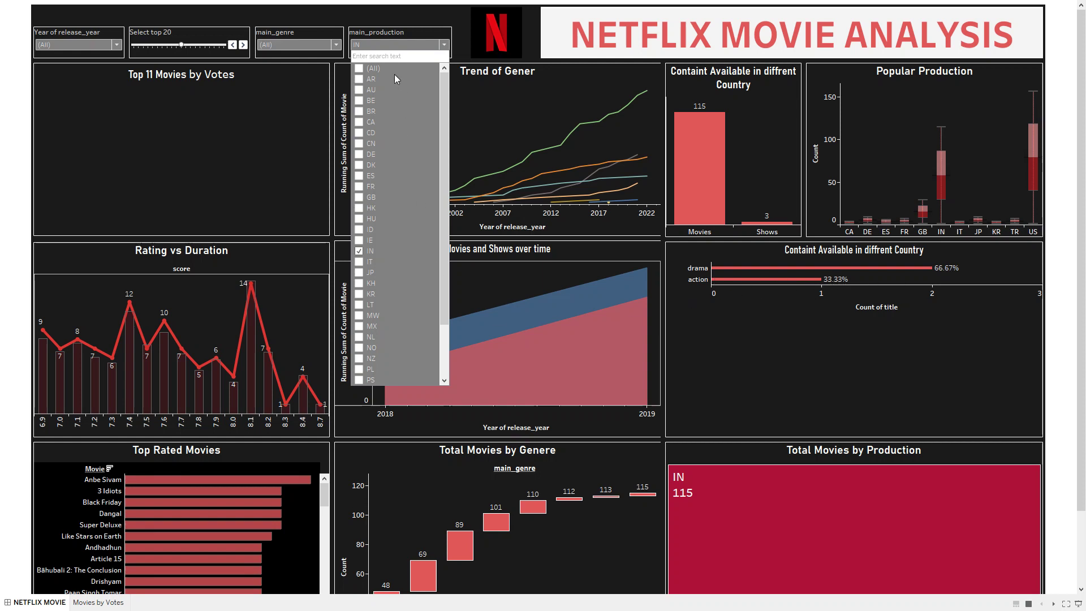
left_click(360, 71)
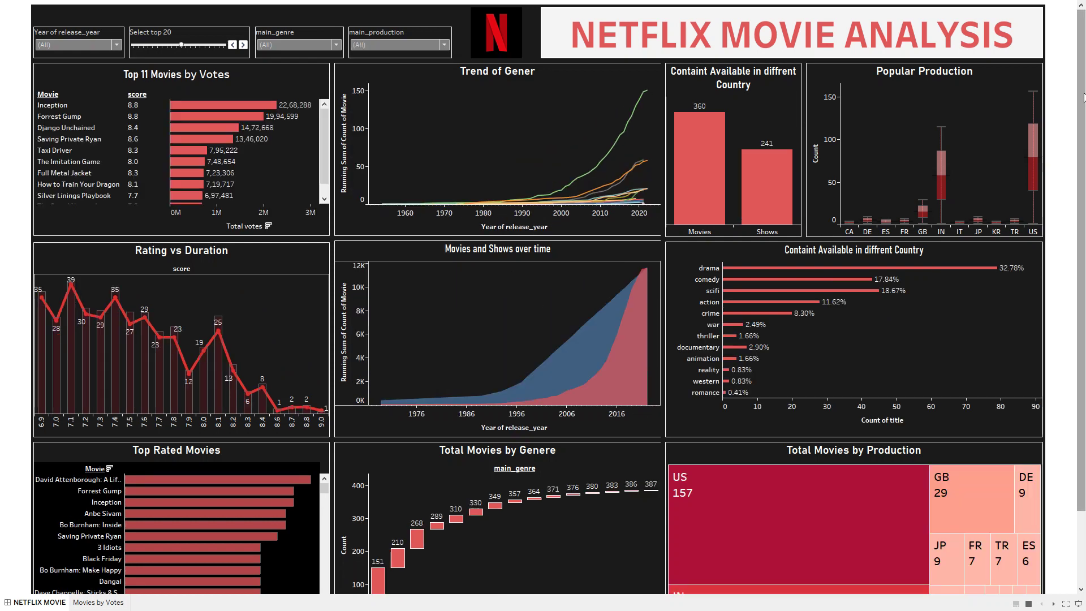
Look through the Top Rated Movies list and examine the Total Movies by Genere and Total Movies by Production charts
scroll(1081, 97, "down", 3)
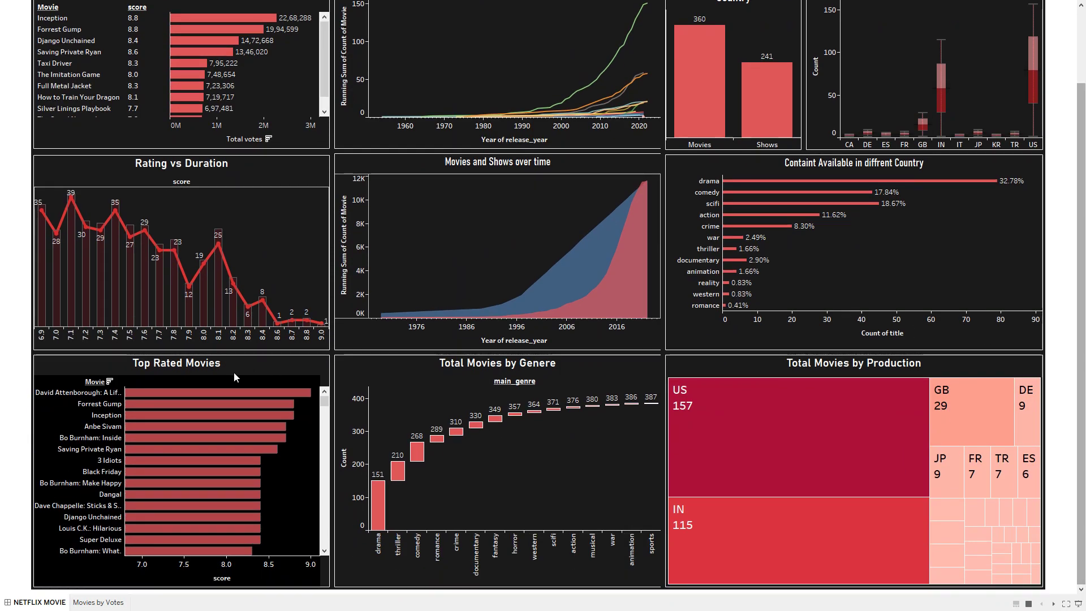
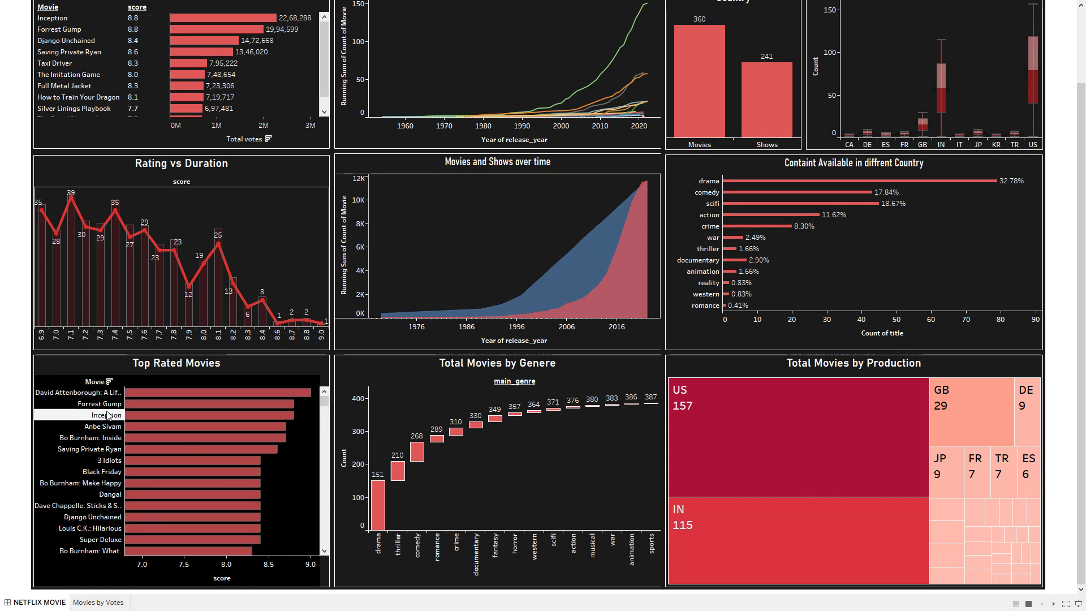
scroll(1085, 385, "up", 2)
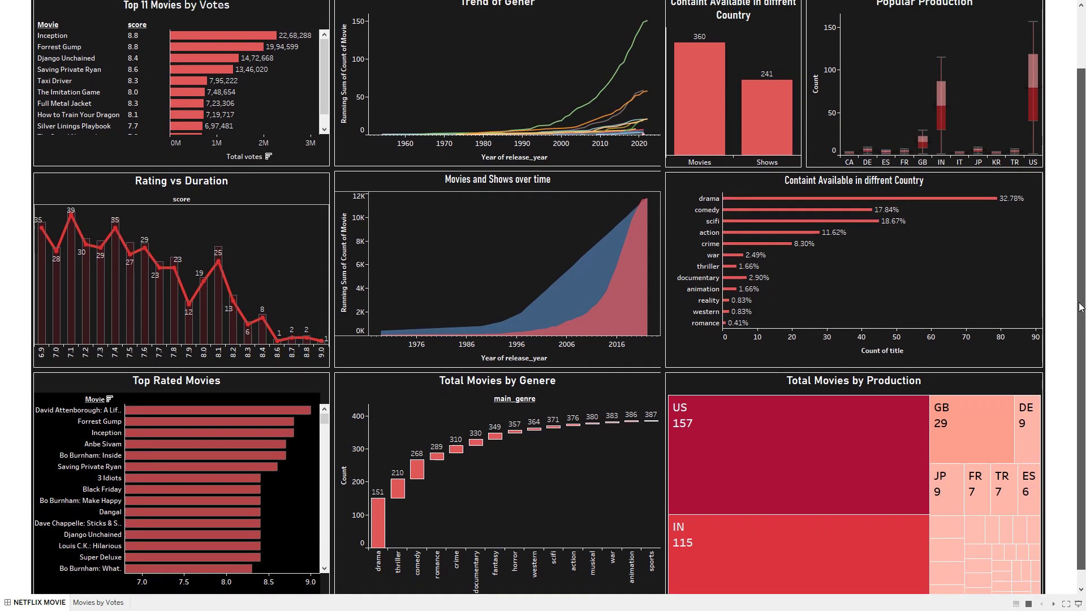
scroll(1084, 384, "down", 2)
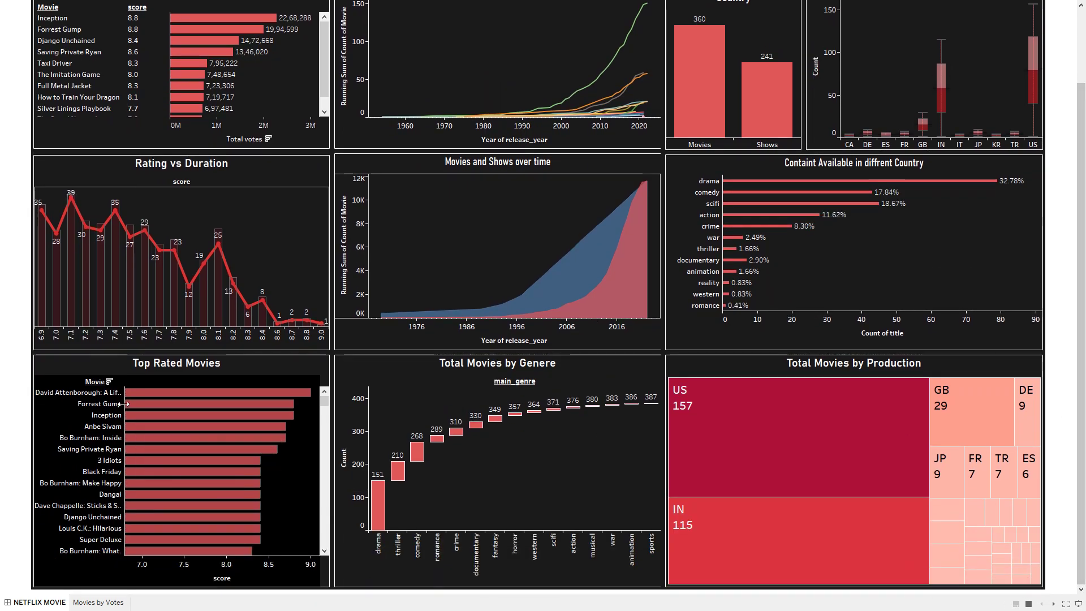
scroll(331, 425, "down", 3)
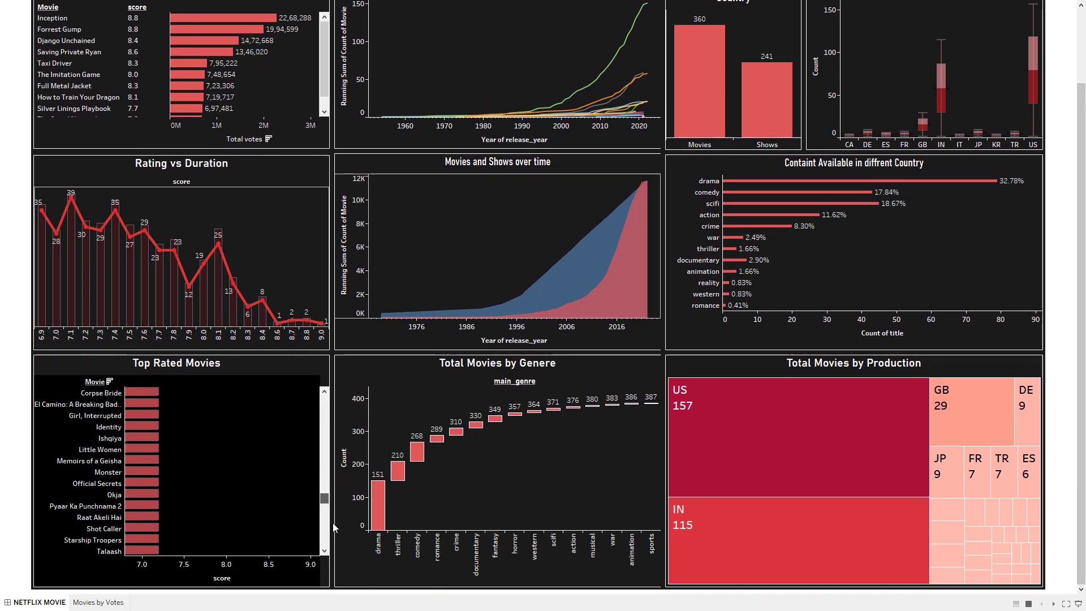
scroll(334, 385, "up", 3)
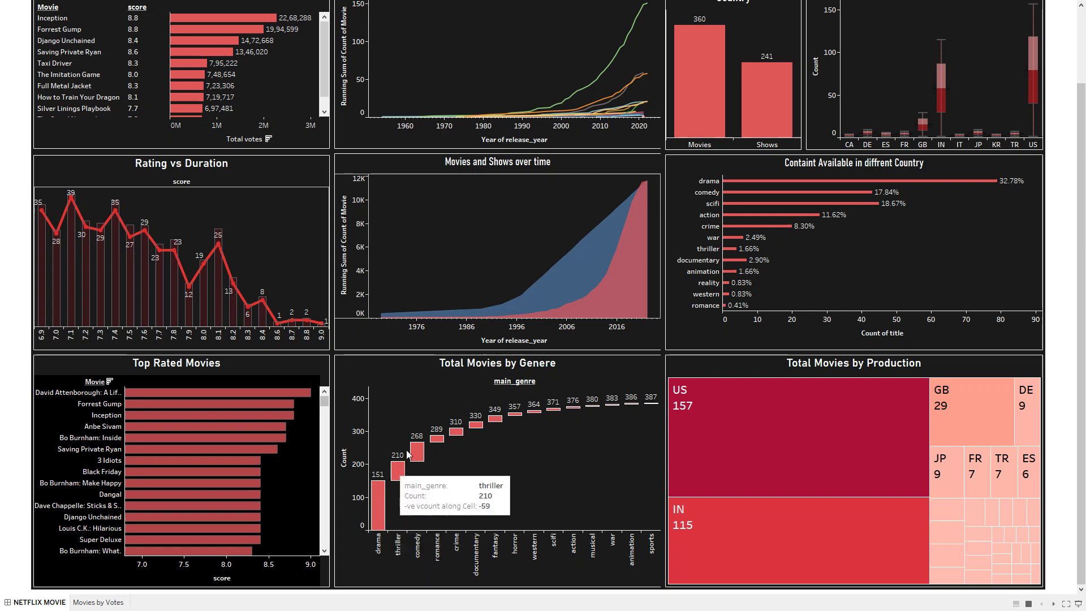
mouse_move(675, 396)
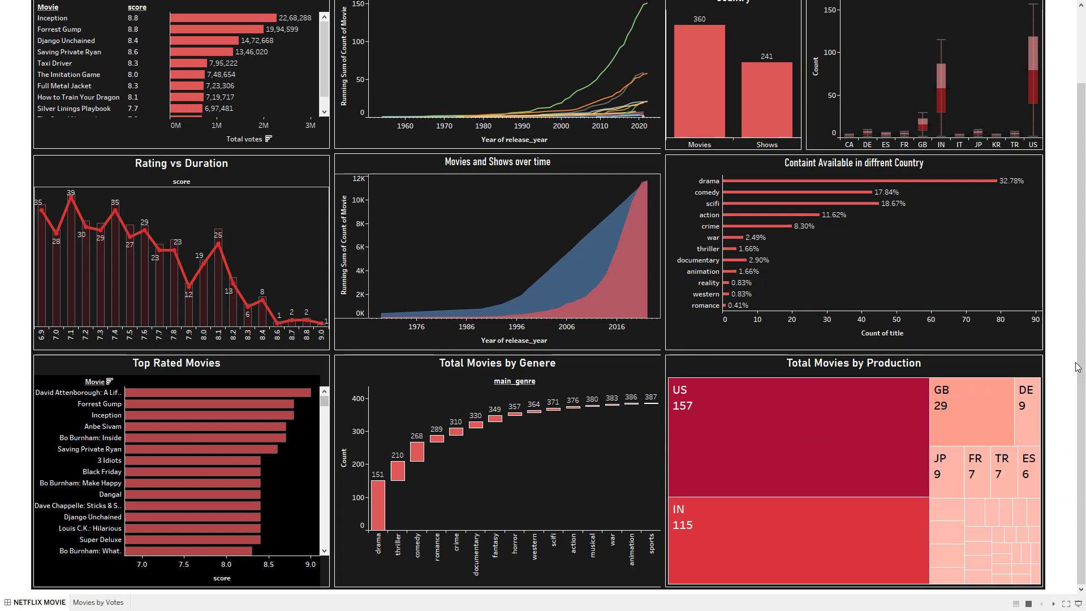
Leave presentation mode and return to the editing view of the NETFLIX MOVIE dashboard
left_click_drag(1077, 367, 1076, 246)
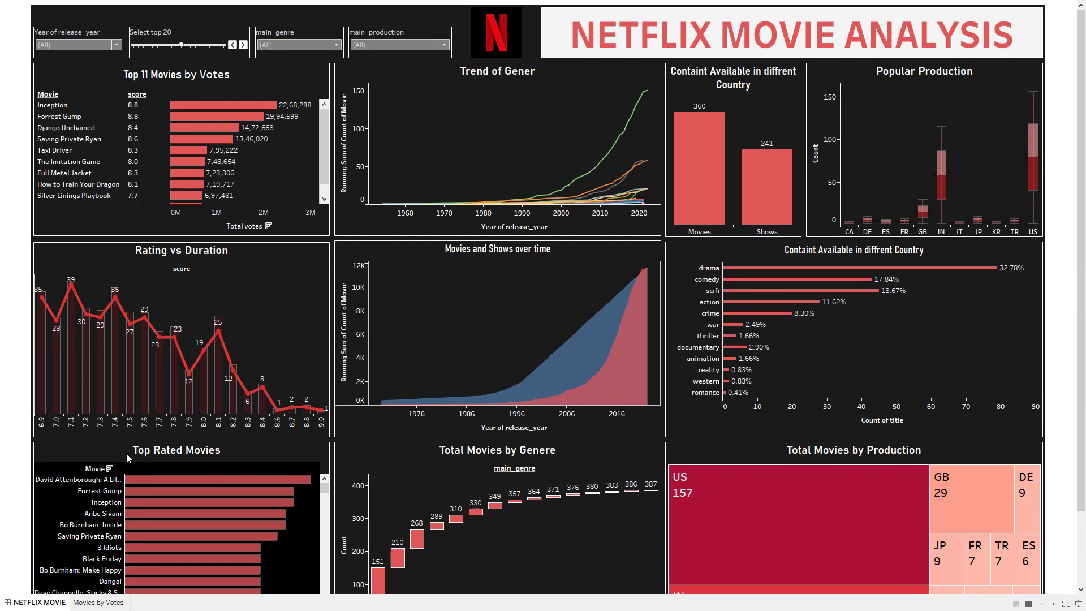
mouse_move(42, 370)
left_click(1070, 605)
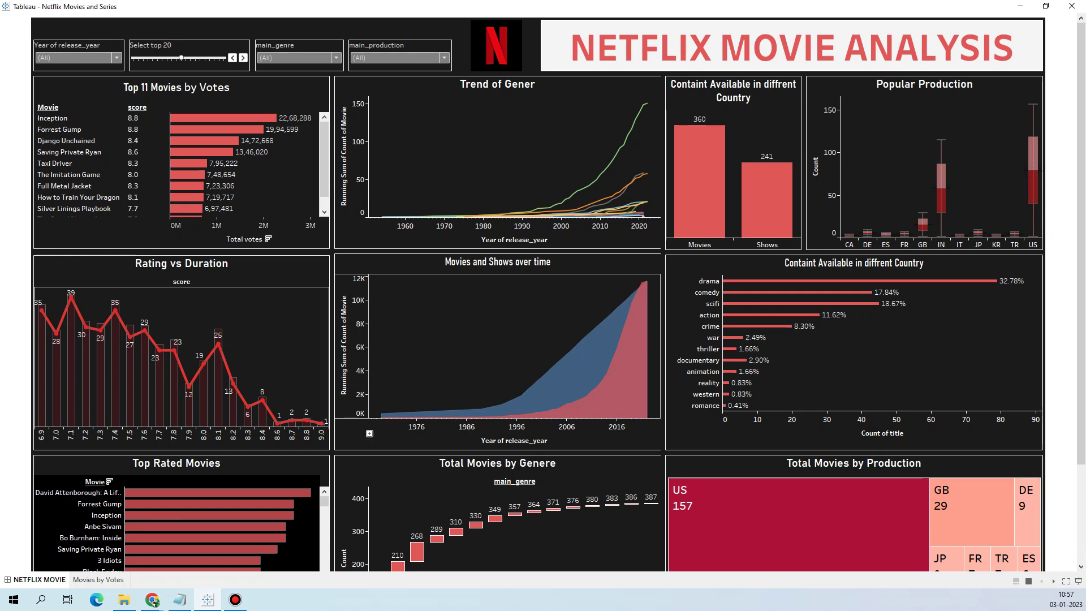
key("Escape")
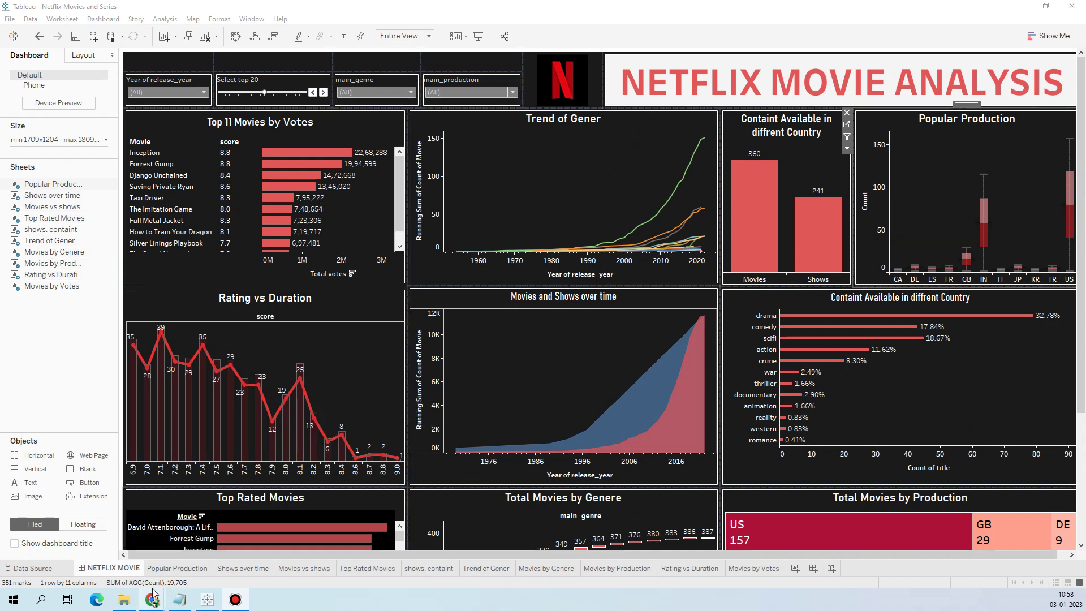
mouse_move(152, 600)
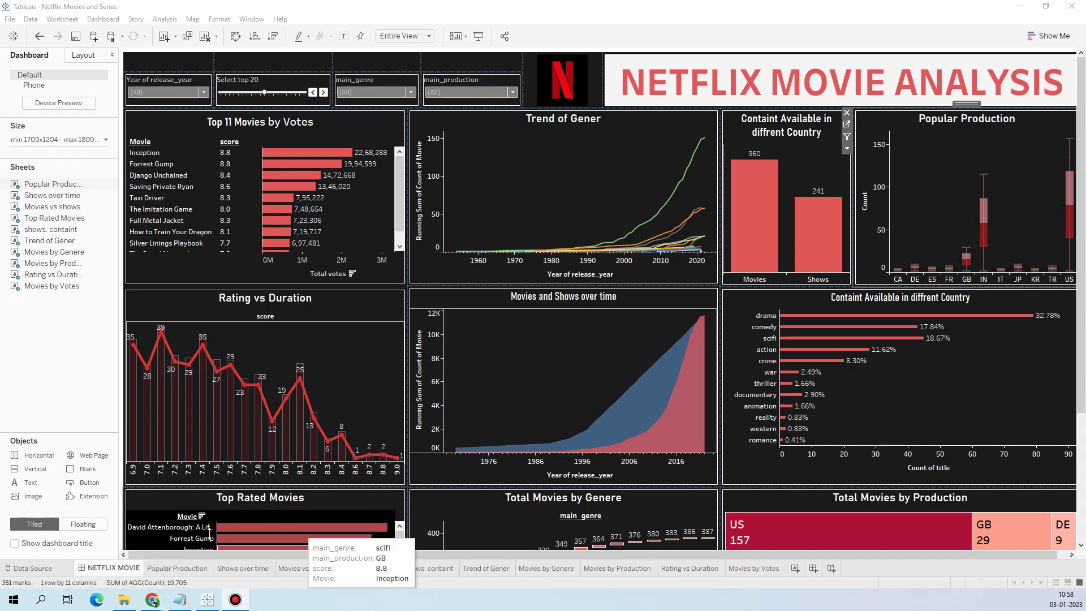
Examine the Popular Production worksheet, checking the box-and-whisker option in Show Me and the whisker, hinge and median details per country
left_click(176, 569)
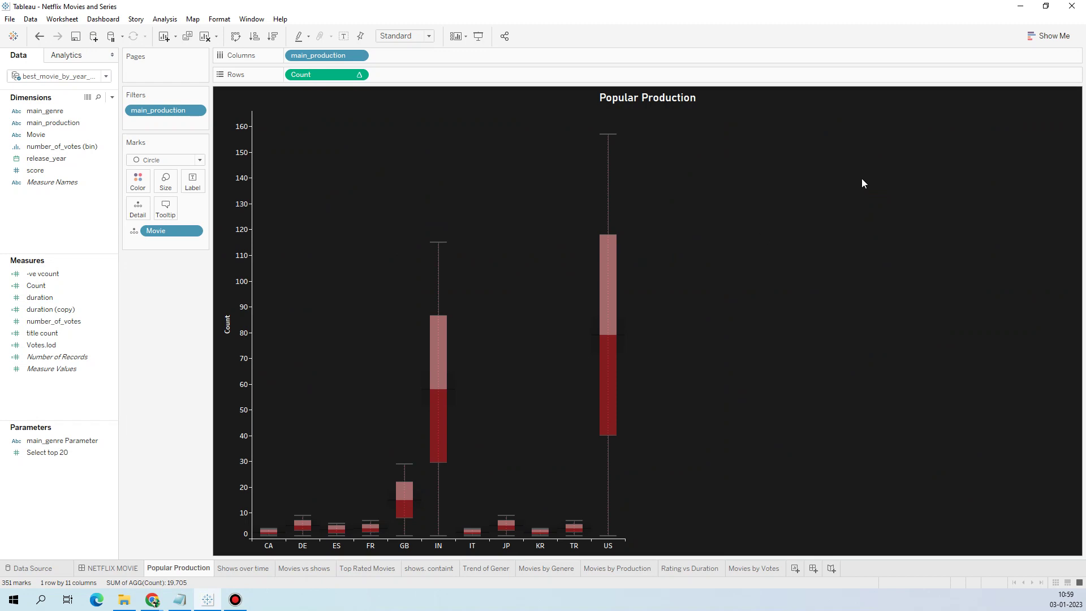
left_click(1047, 36)
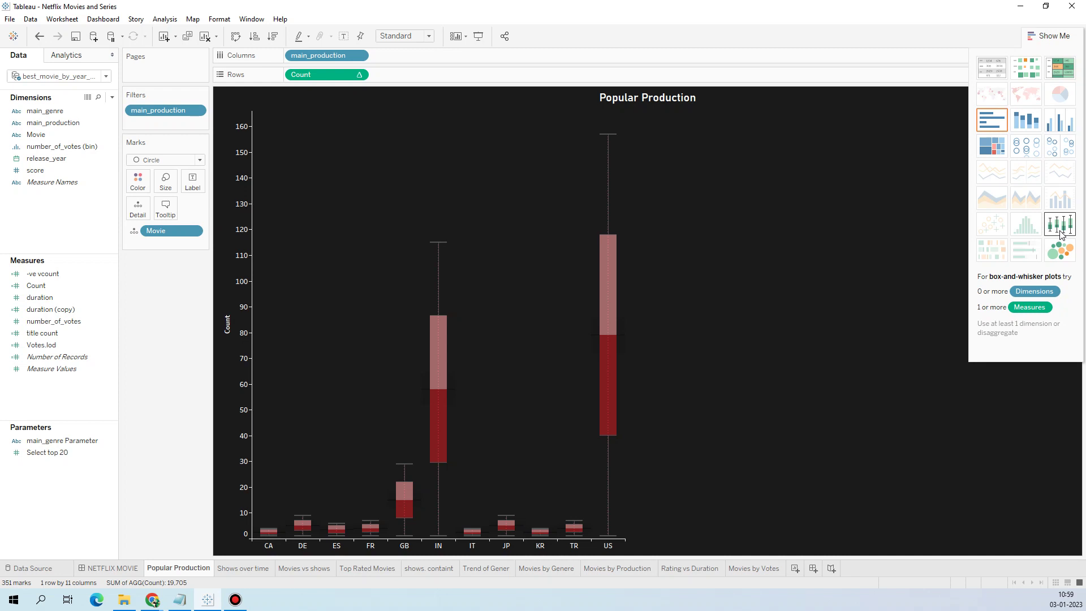
mouse_move(442, 247)
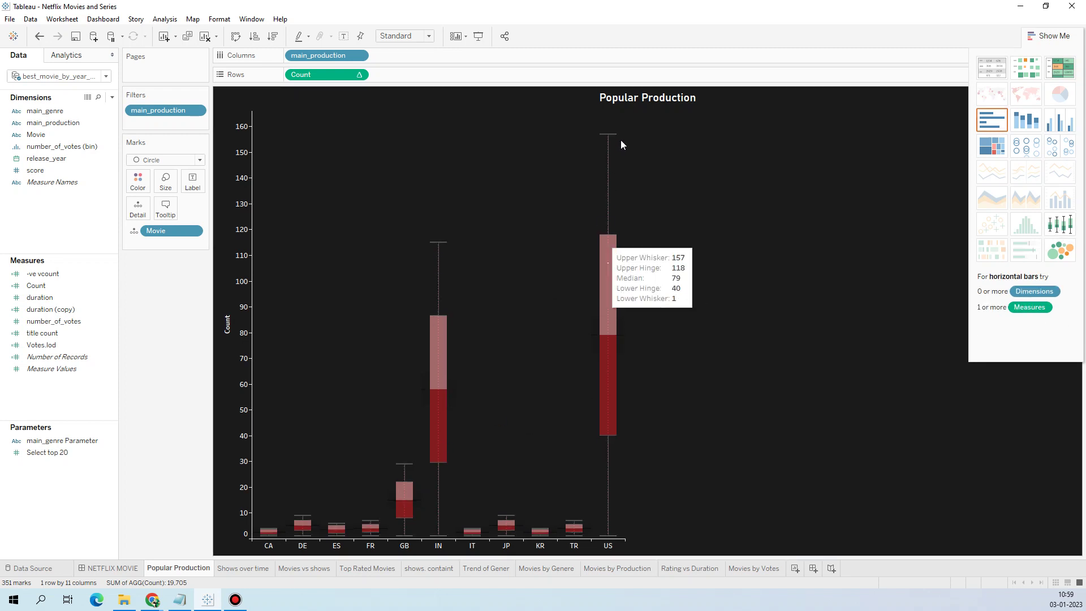
mouse_move(258, 531)
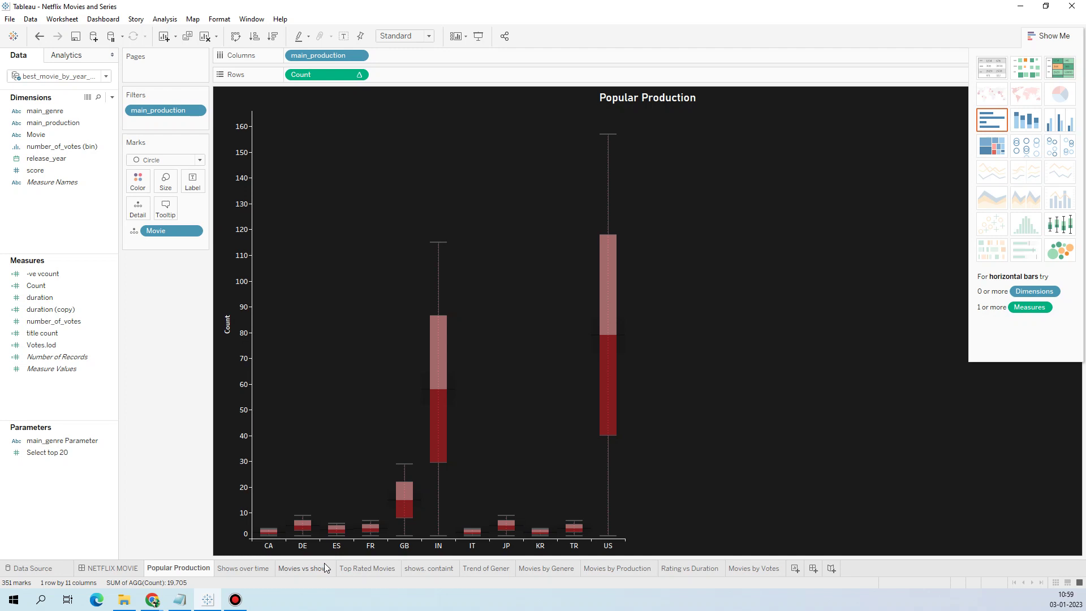
mouse_move(444, 406)
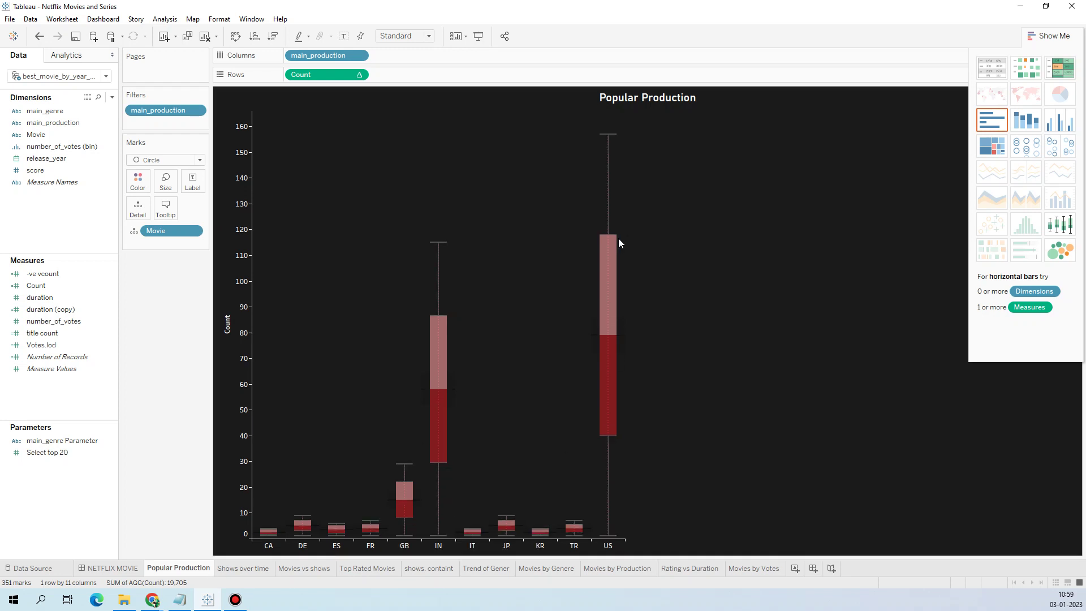
mouse_move(604, 256)
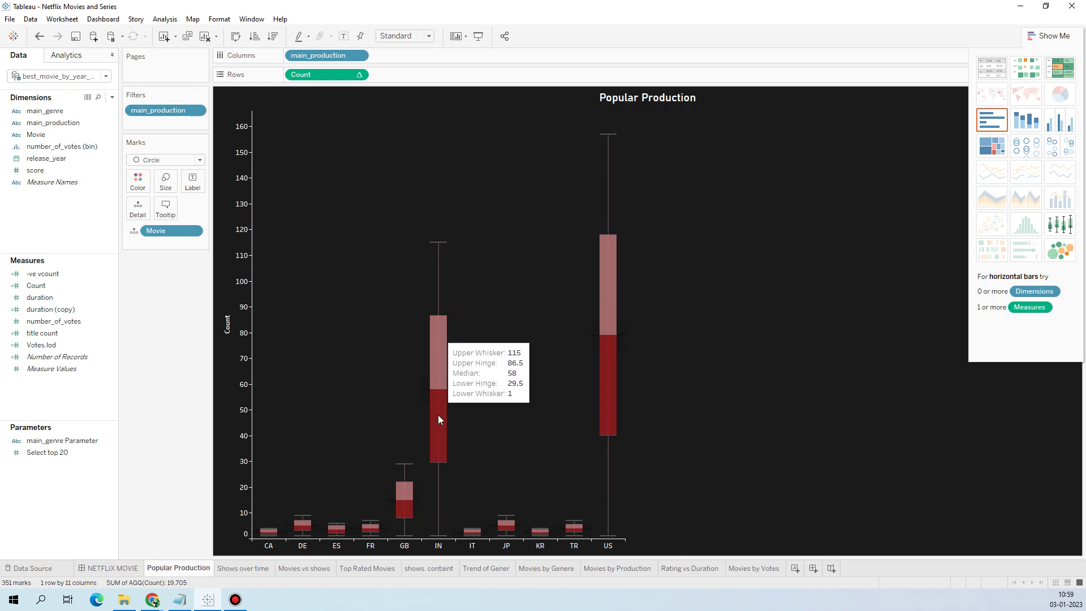
mouse_move(403, 484)
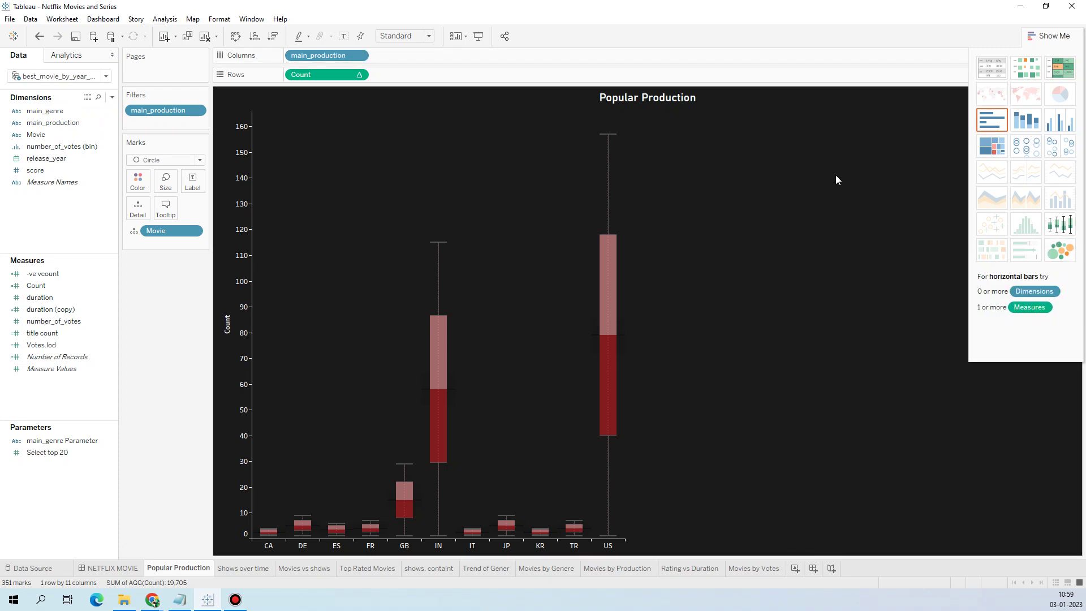
left_click(1050, 36)
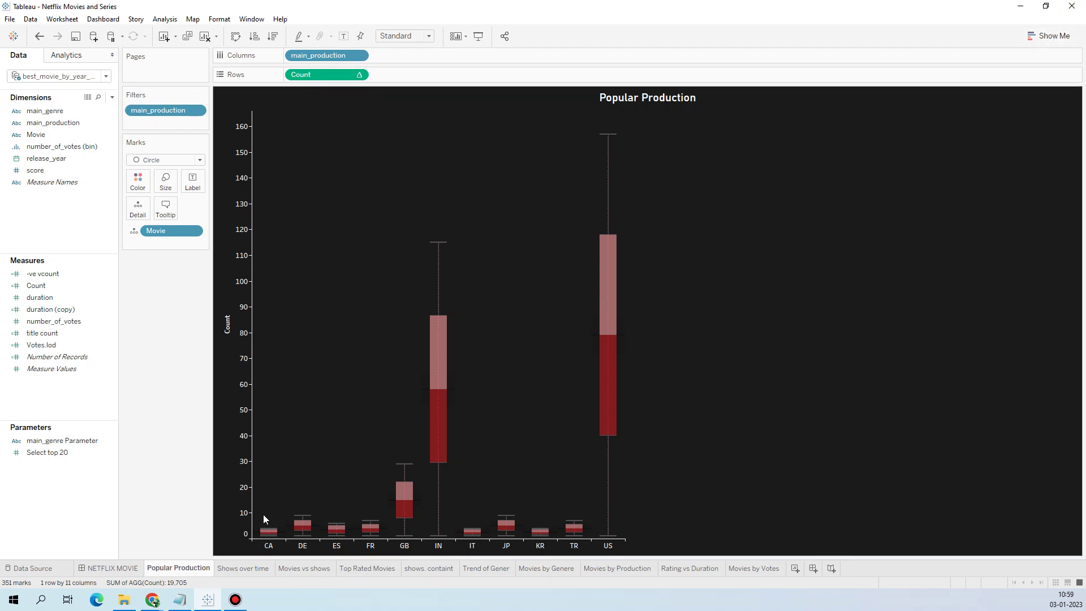
Examine how the Shows over time and Movies vs shows worksheets are built, including their fields and mark values
left_click(246, 569)
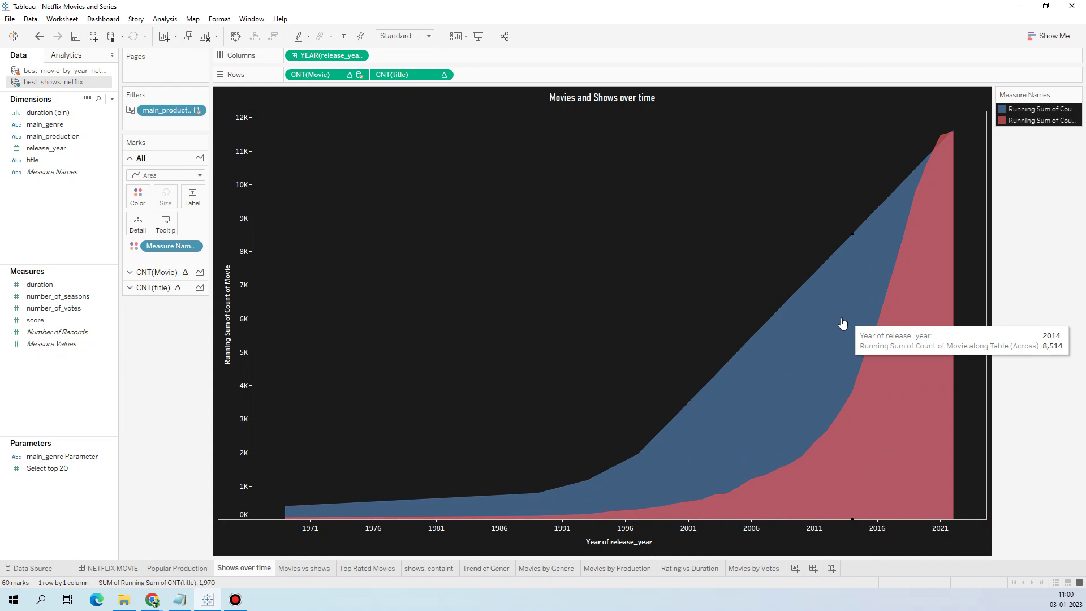
left_click(306, 567)
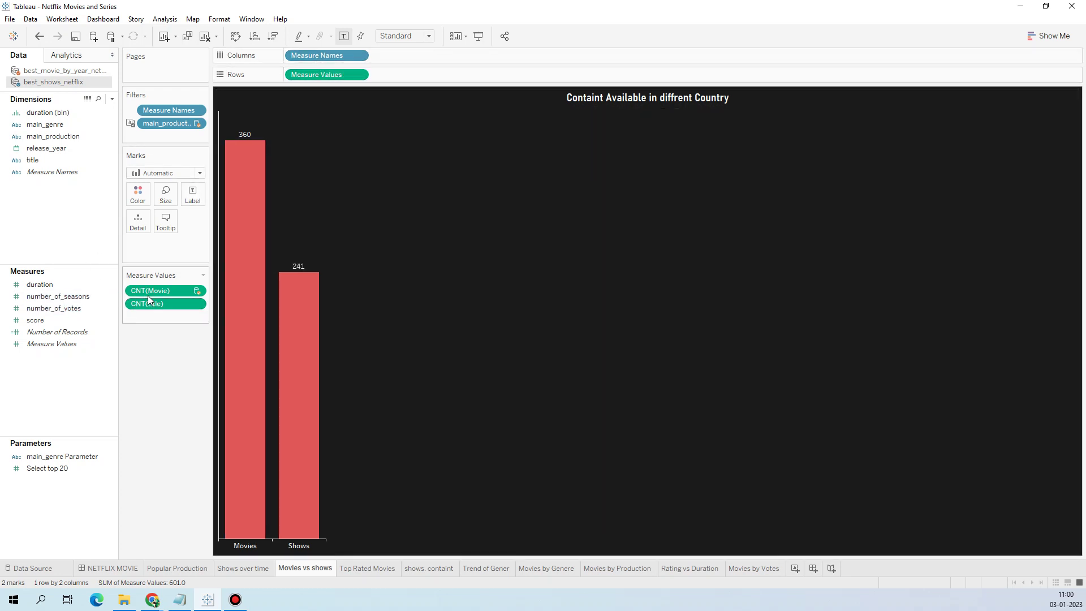
mouse_move(298, 306)
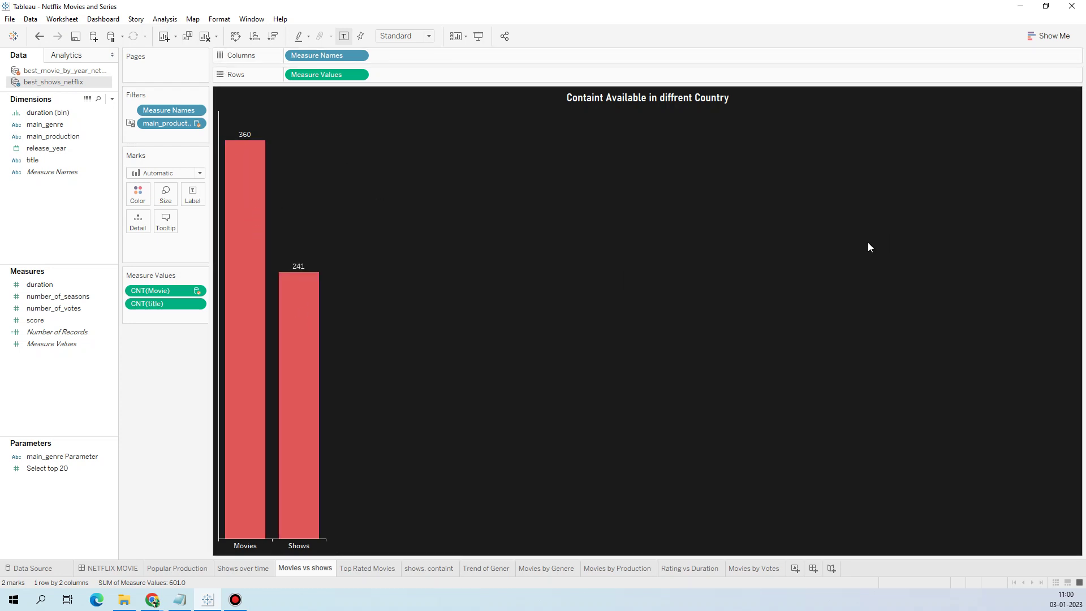
Look through the whole movie list on the Top Rated Movies worksheet and return to its beginning
left_click(369, 568)
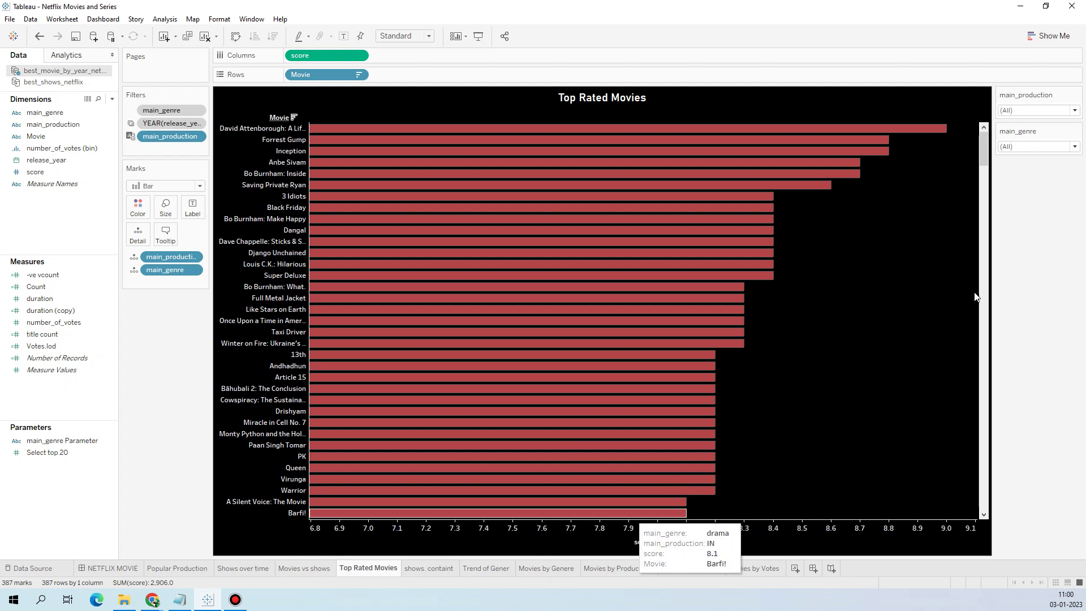
left_click_drag(986, 148, 984, 253)
scroll(968, 439, "down", 20)
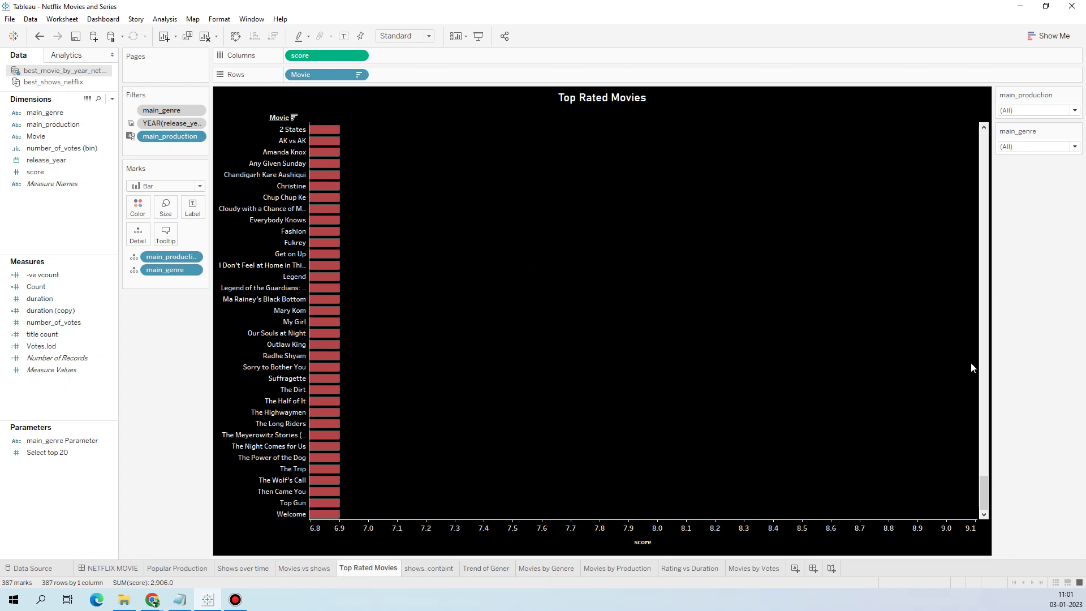
left_click_drag(982, 489, 983, 101)
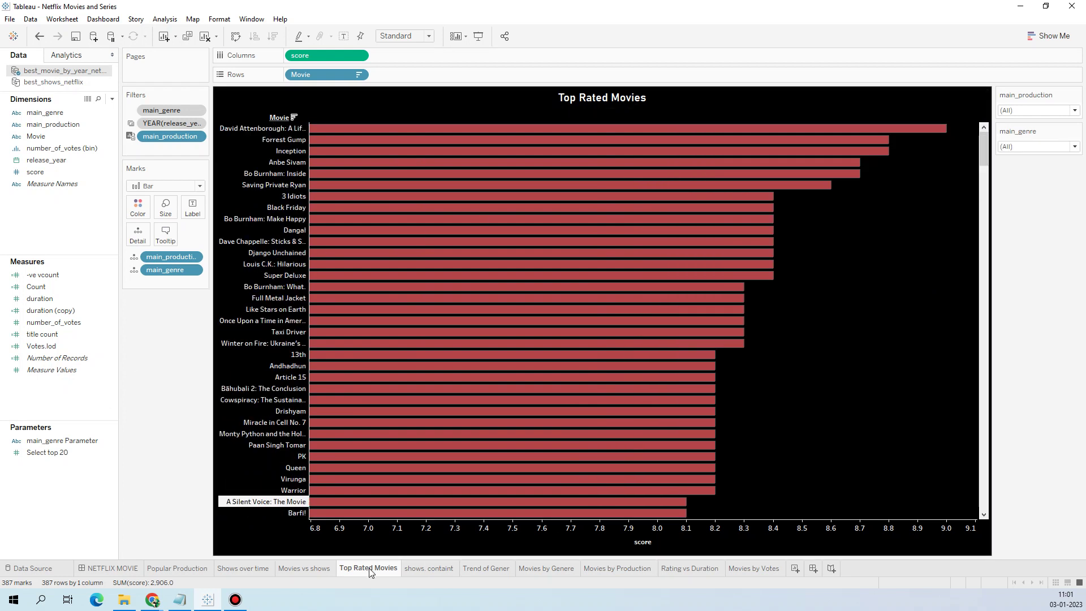
Examine the genre percentages and the fields used on the shows. containt worksheet
left_click(428, 569)
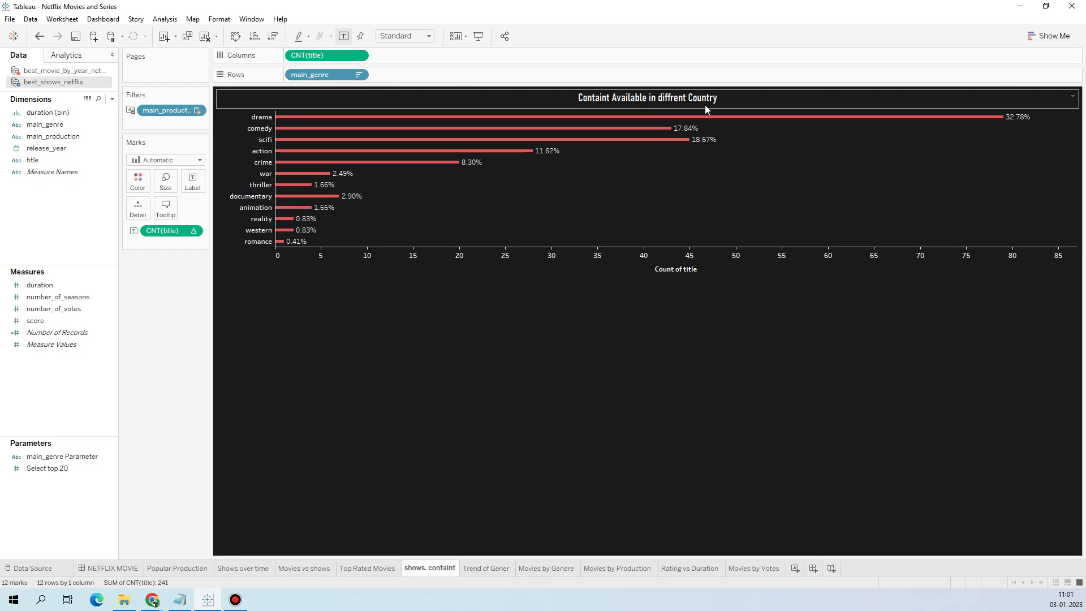
mouse_move(1026, 123)
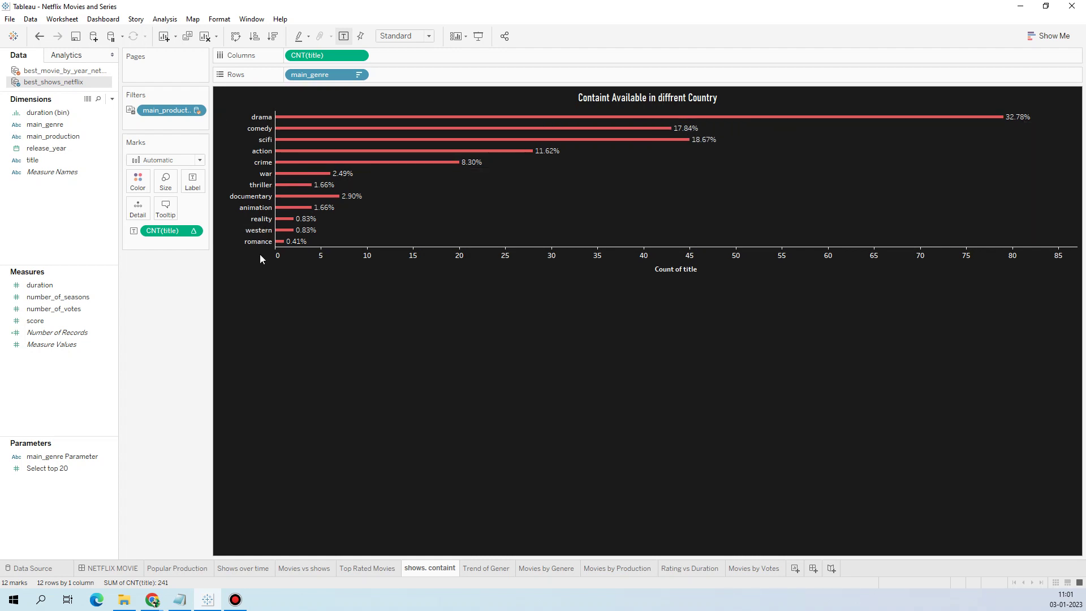
mouse_move(307, 120)
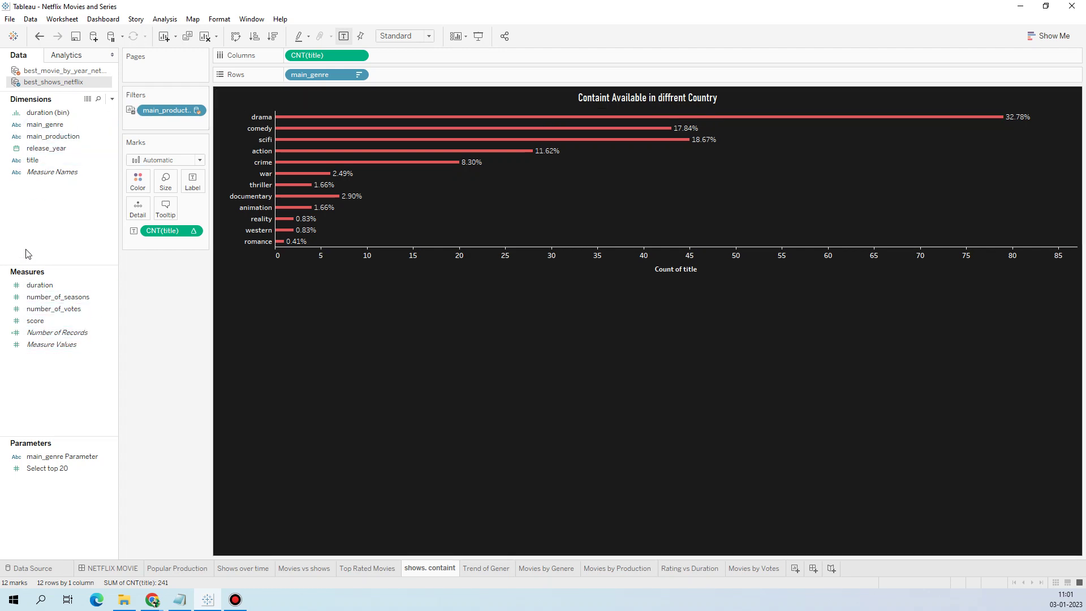
Filter the shows. containt worksheet by main_production from the movies-by-year data source, with all values selected from the list, and show the filter control
left_click(49, 73)
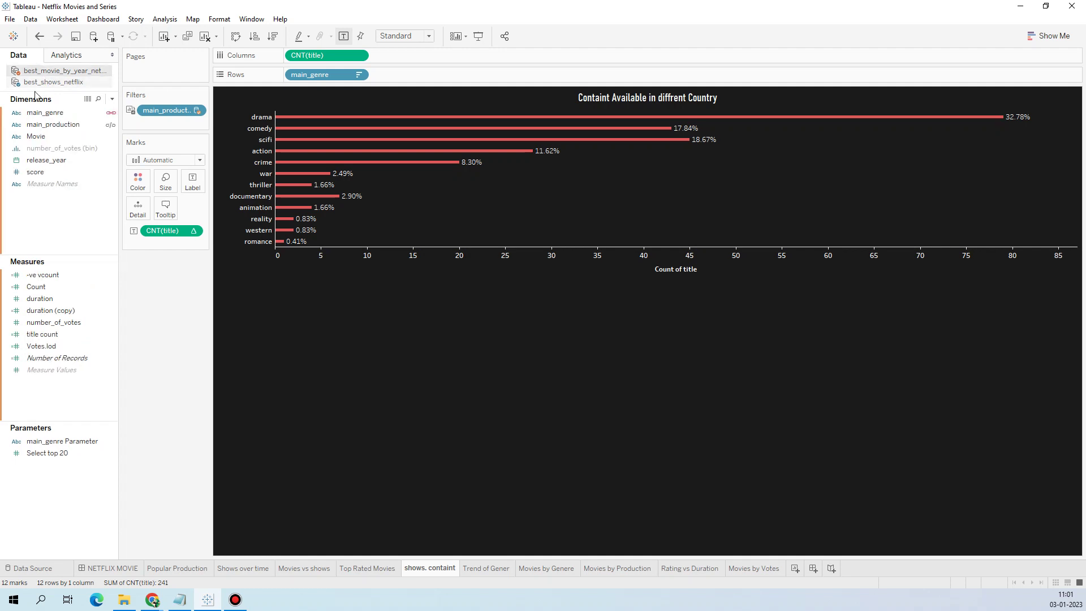
left_click_drag(57, 125, 170, 128)
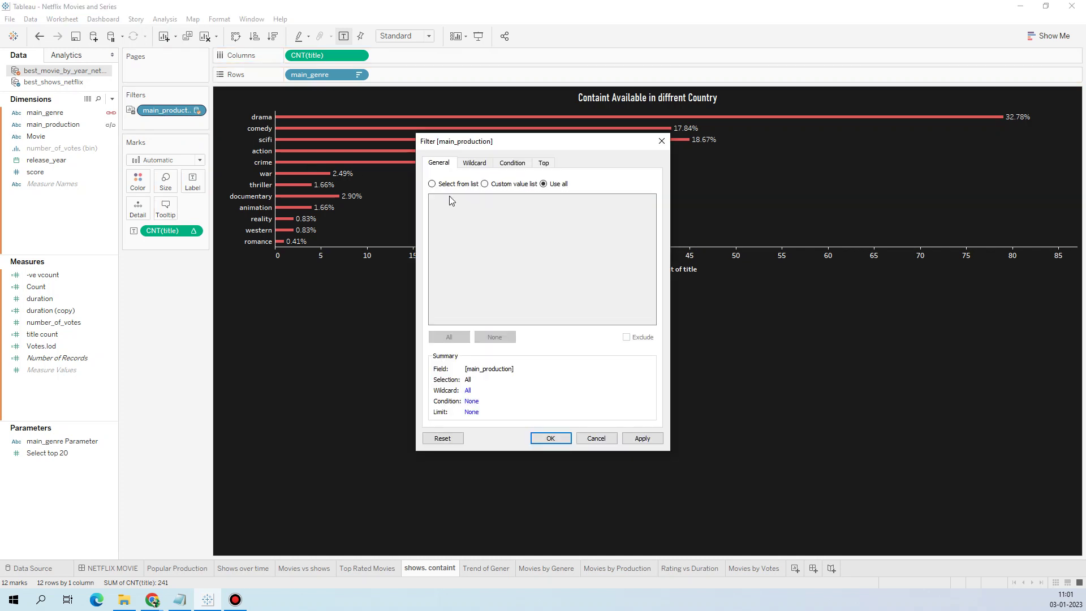
left_click(433, 185)
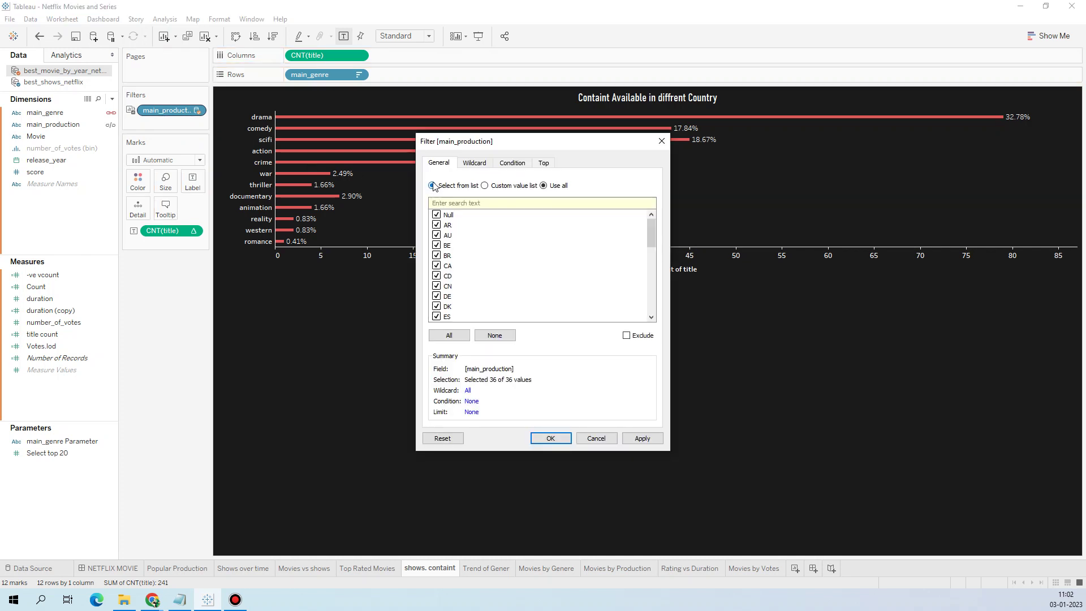
left_click(552, 440)
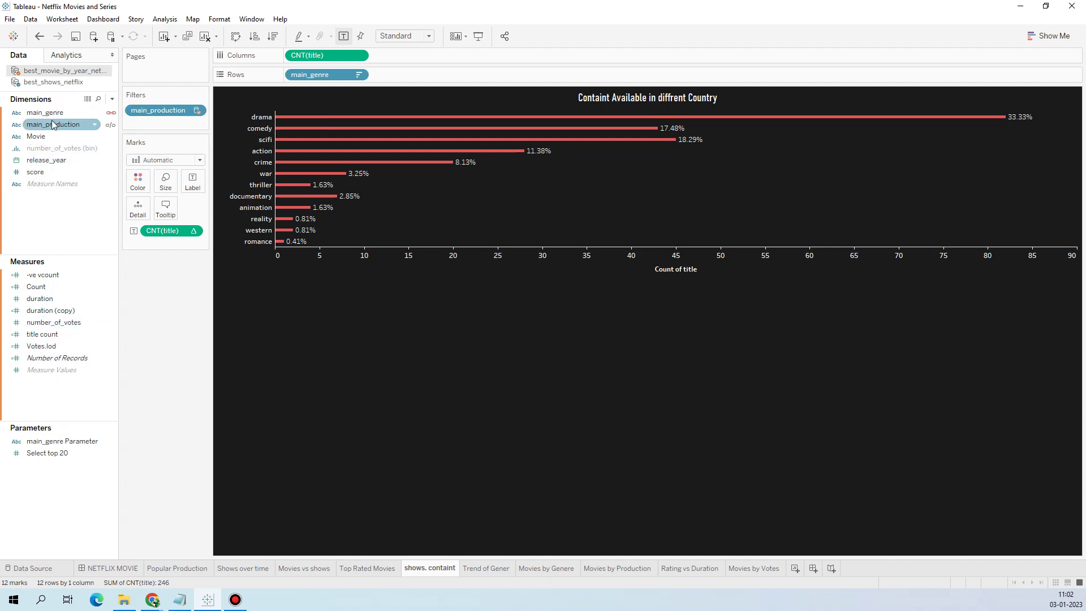
left_click_drag(53, 125, 164, 119)
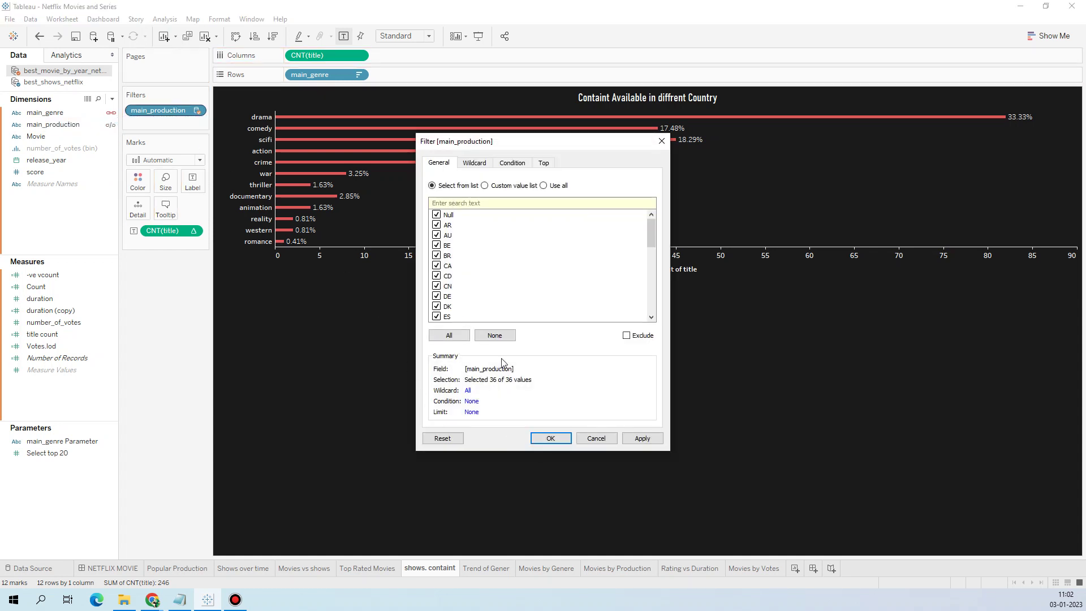
left_click(545, 441)
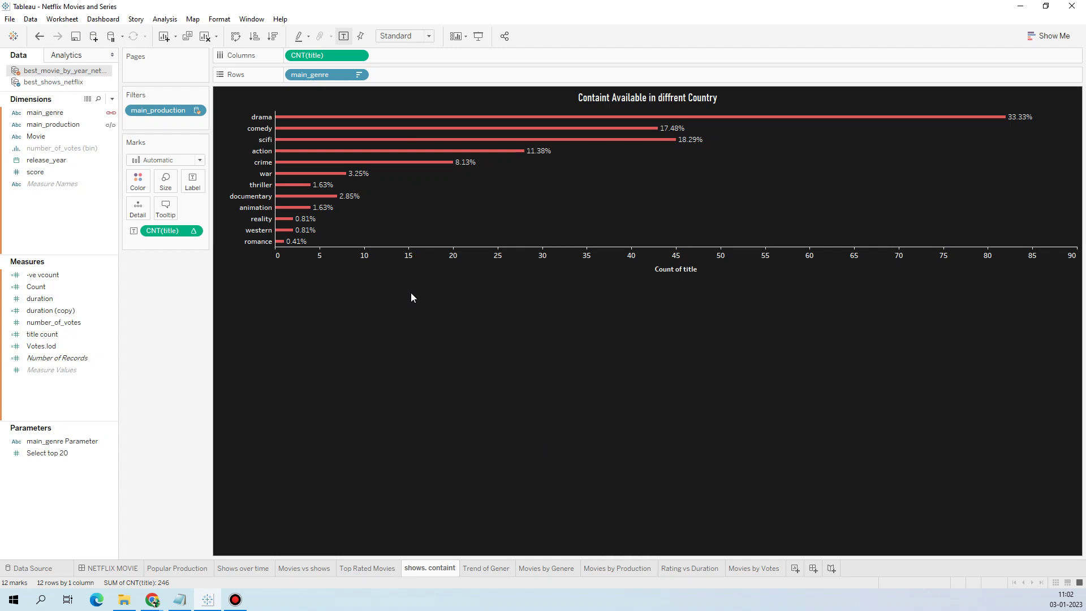
right_click(154, 113)
left_click(170, 136)
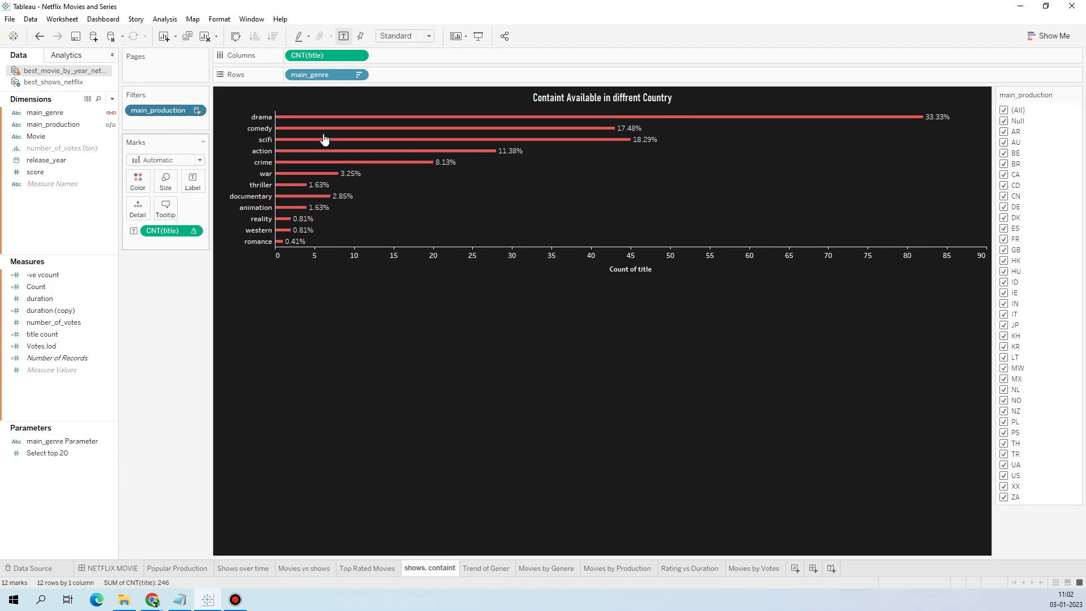
Try the main_production filter as a Single Value (list) with AR selected
left_click(1077, 95)
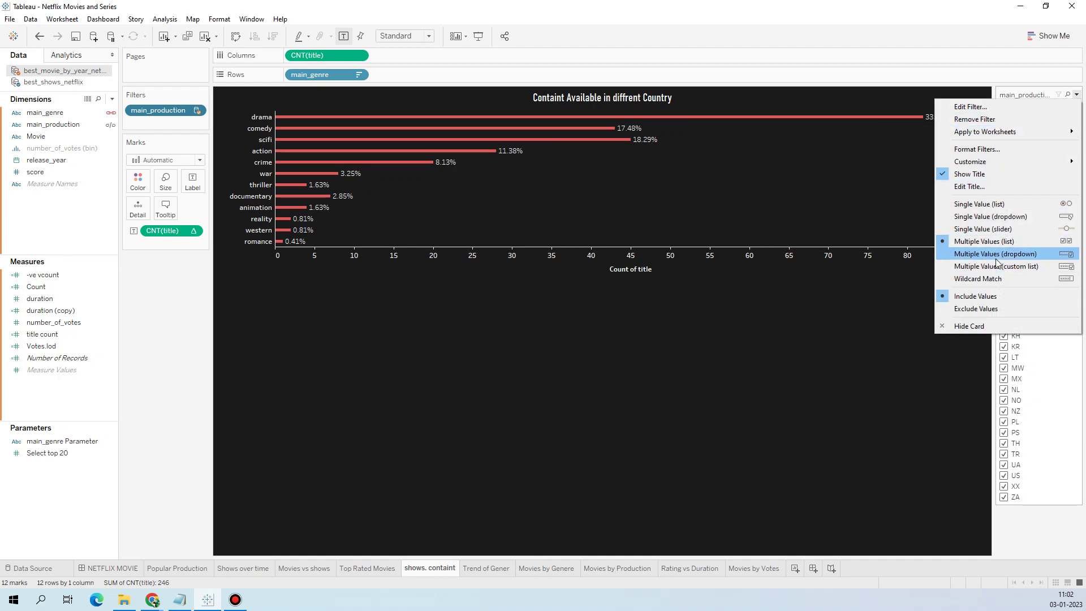
left_click(996, 204)
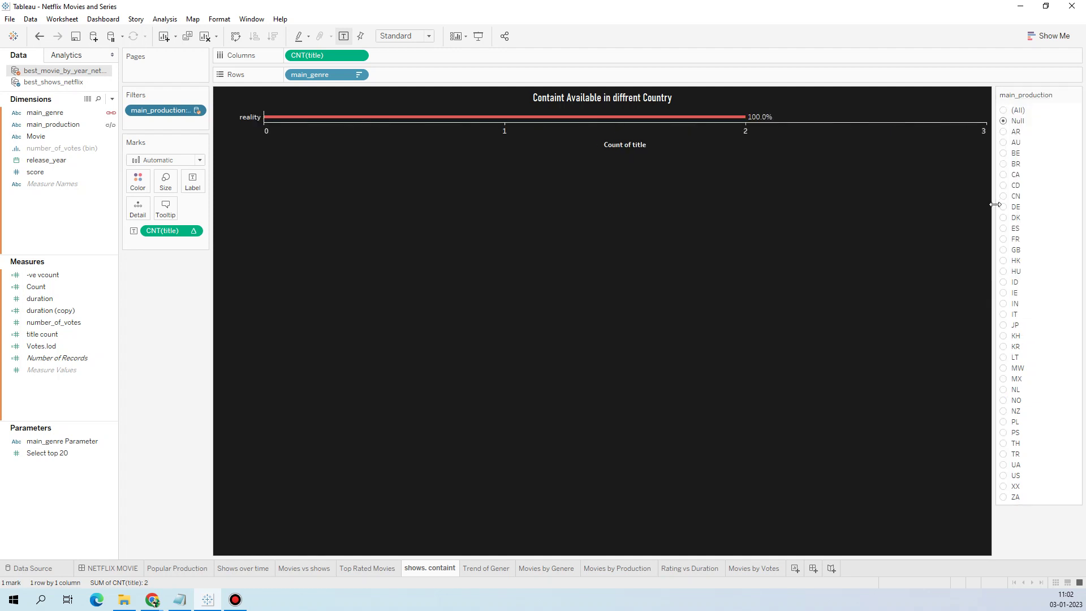
left_click(1007, 132)
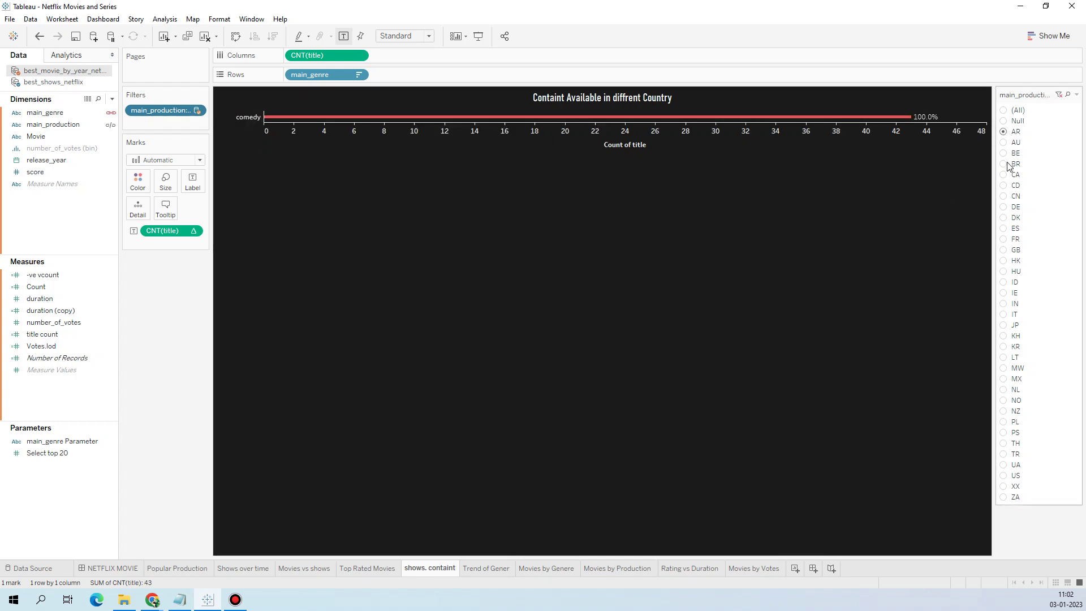
Change the main_production filter to Multiple Values (dropdown) and select only IN
left_click(1076, 95)
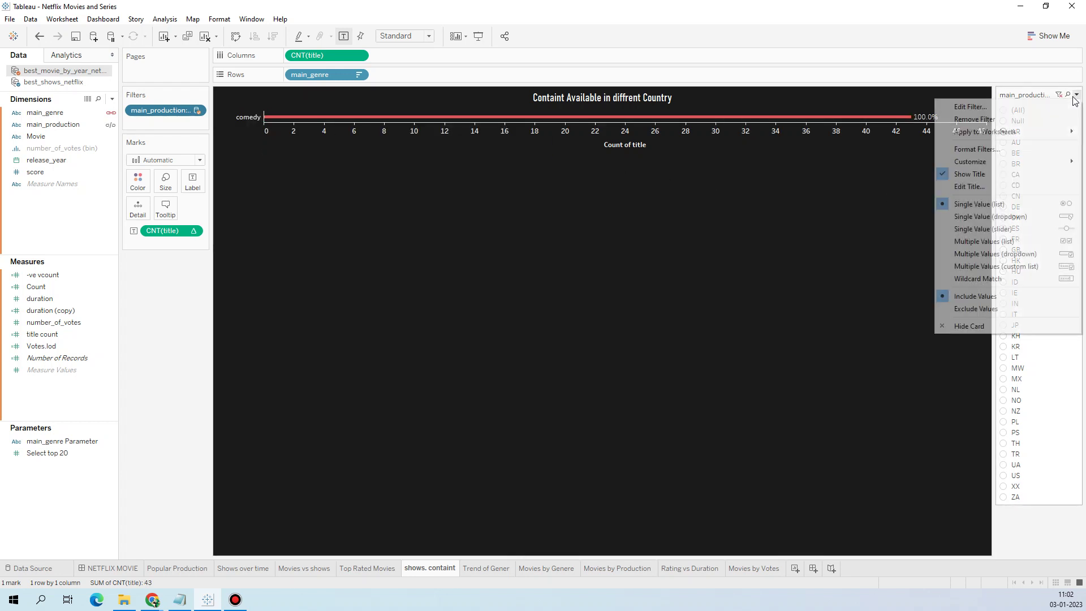
left_click(1031, 254)
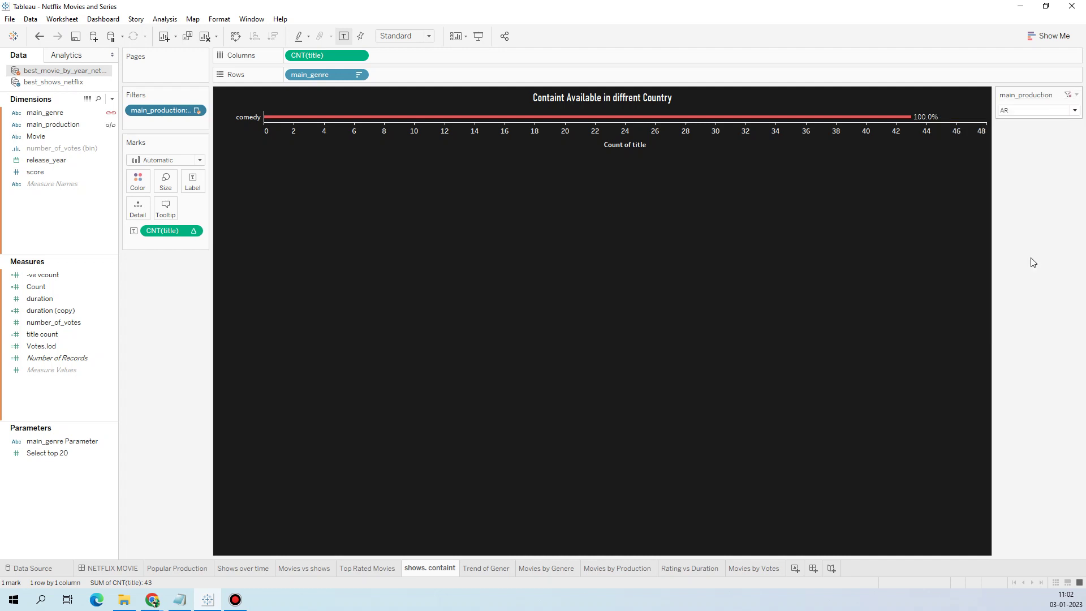
left_click(1075, 110)
left_click(1006, 155)
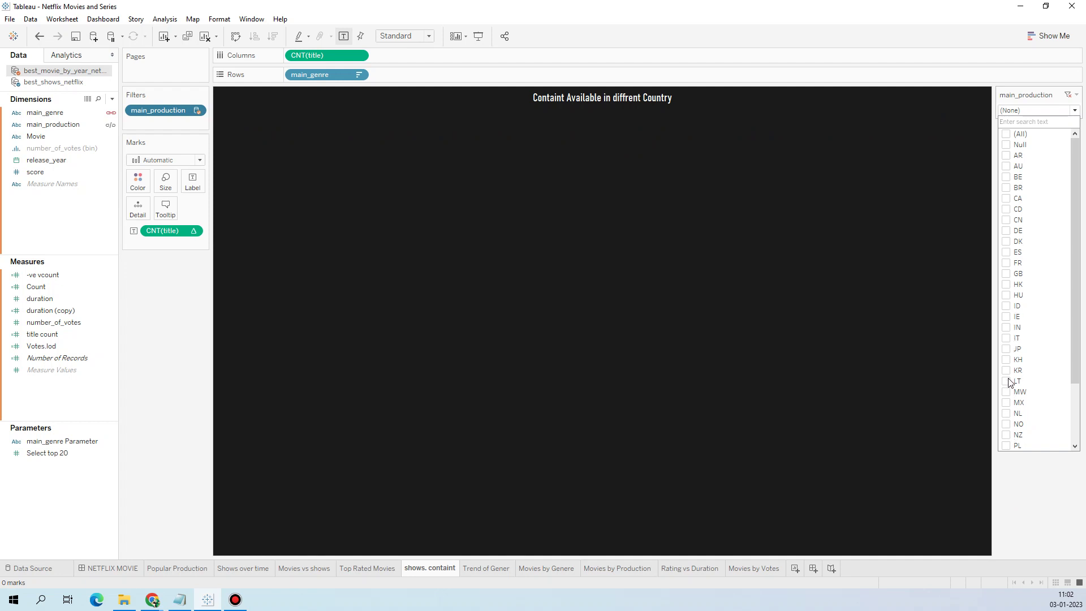
left_click(1007, 328)
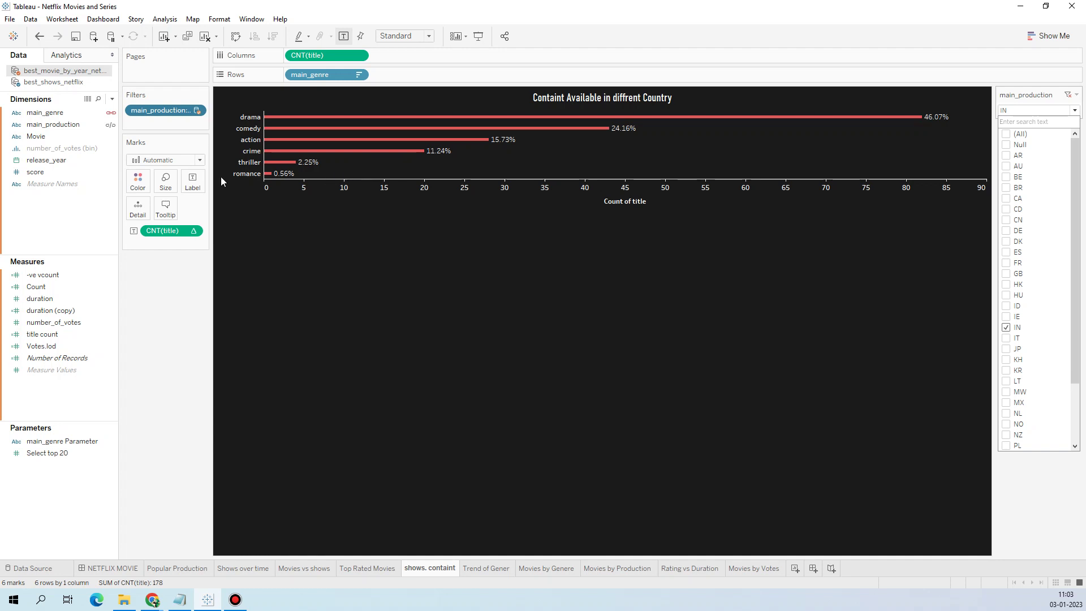
Examine how the Trend of Gener, Movies by Genere and Movies by Production worksheets are built, including their fields, marks and tooltip details
left_click(488, 568)
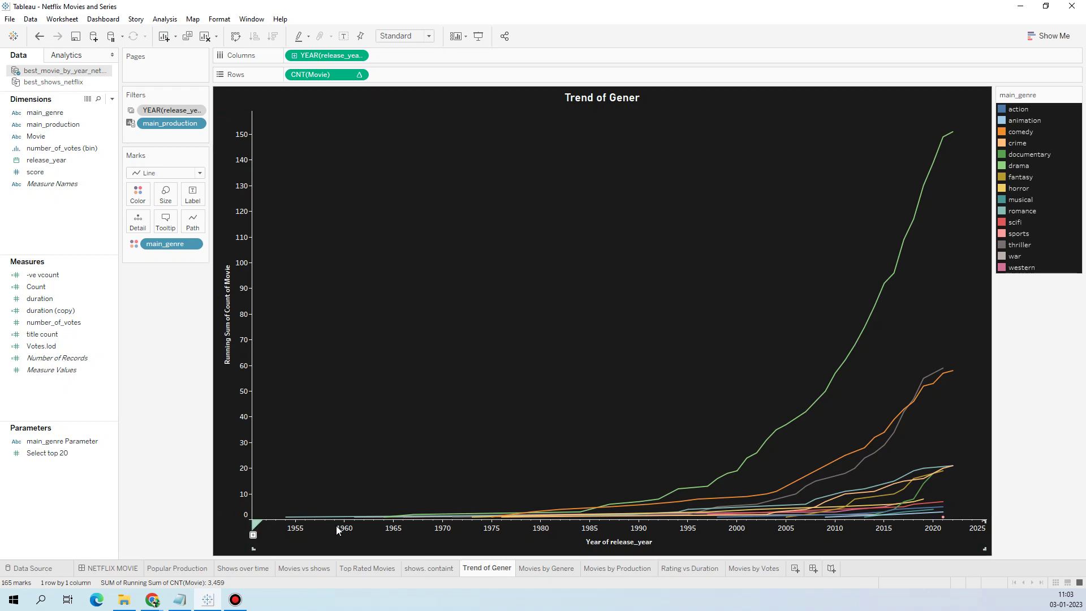
mouse_move(287, 521)
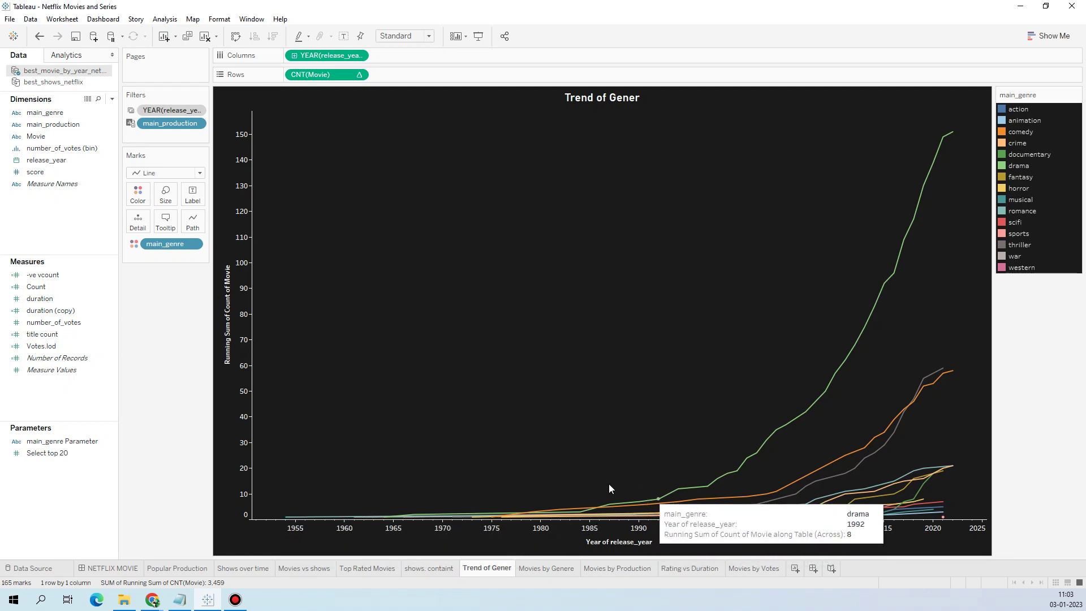
mouse_move(647, 518)
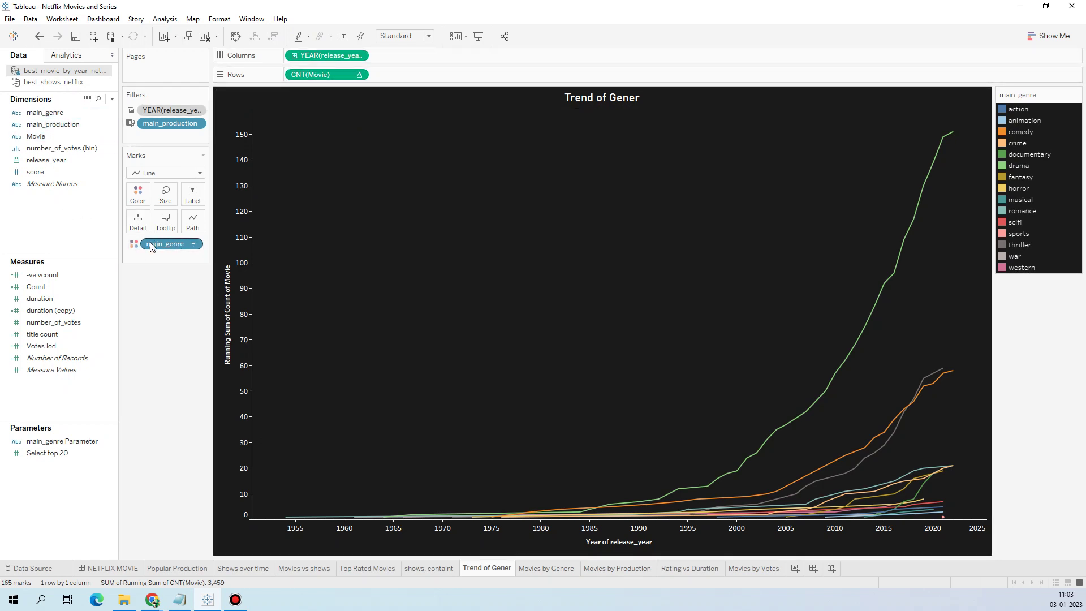
mouse_move(834, 493)
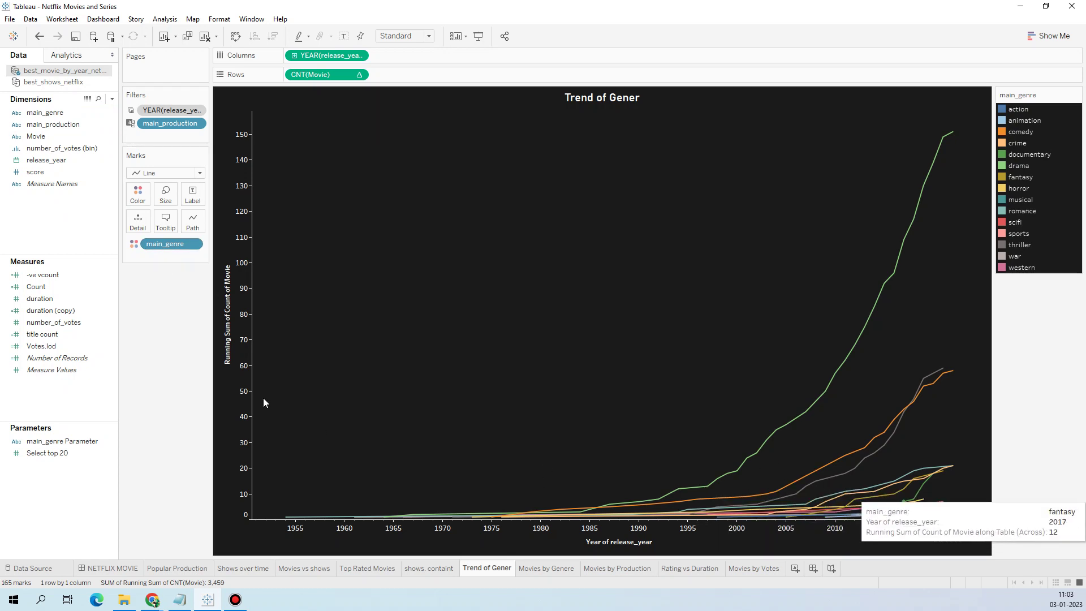
left_click(545, 568)
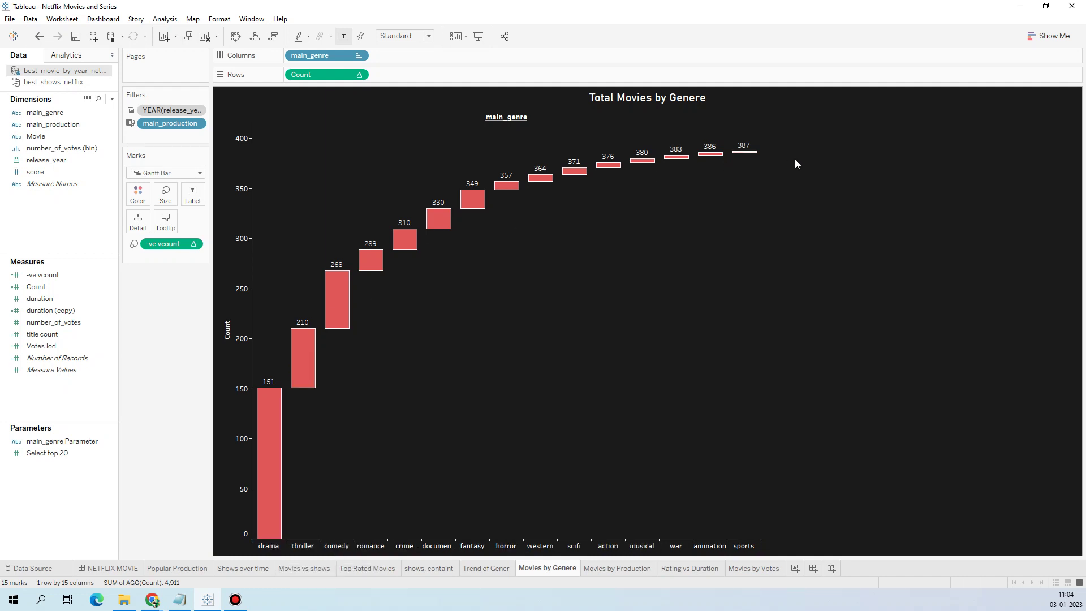
left_click(597, 570)
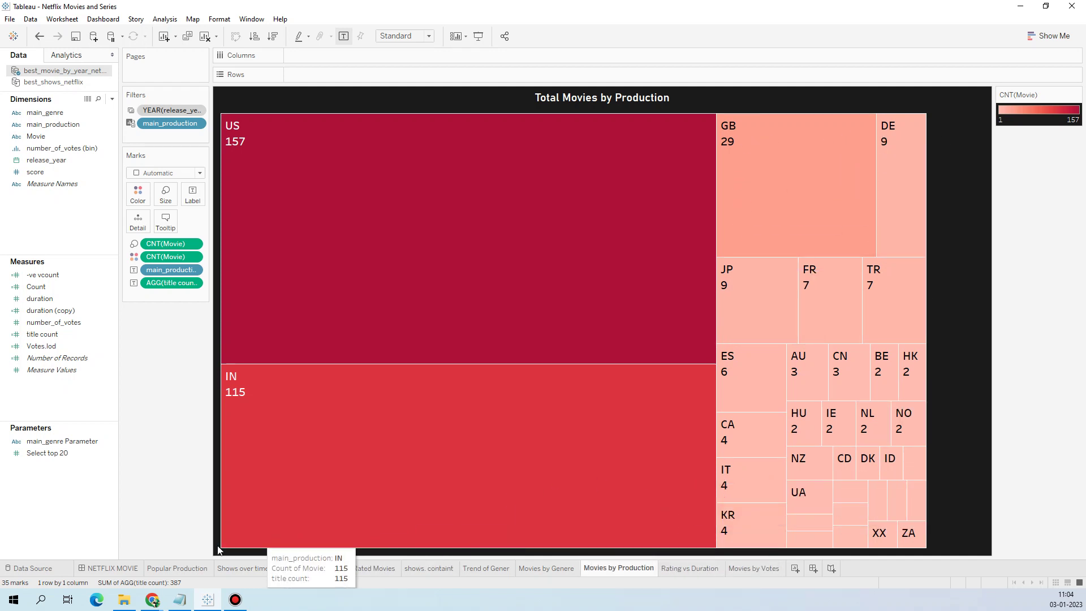
On the Rating vs Duration worksheet, show the mark labels on the duration bars to check them, and hide them again
left_click(678, 572)
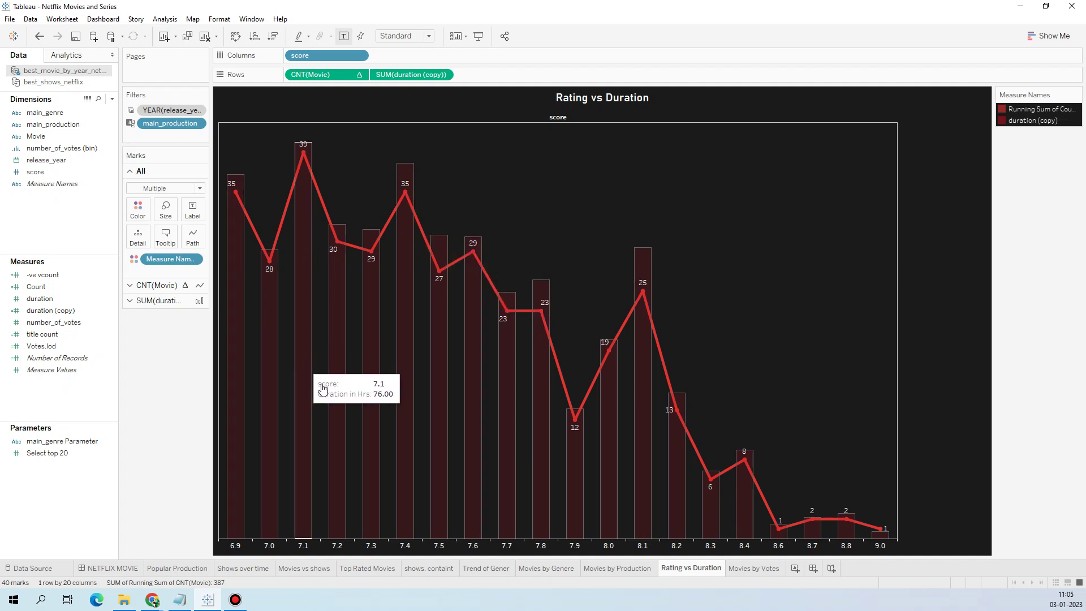
left_click(156, 300)
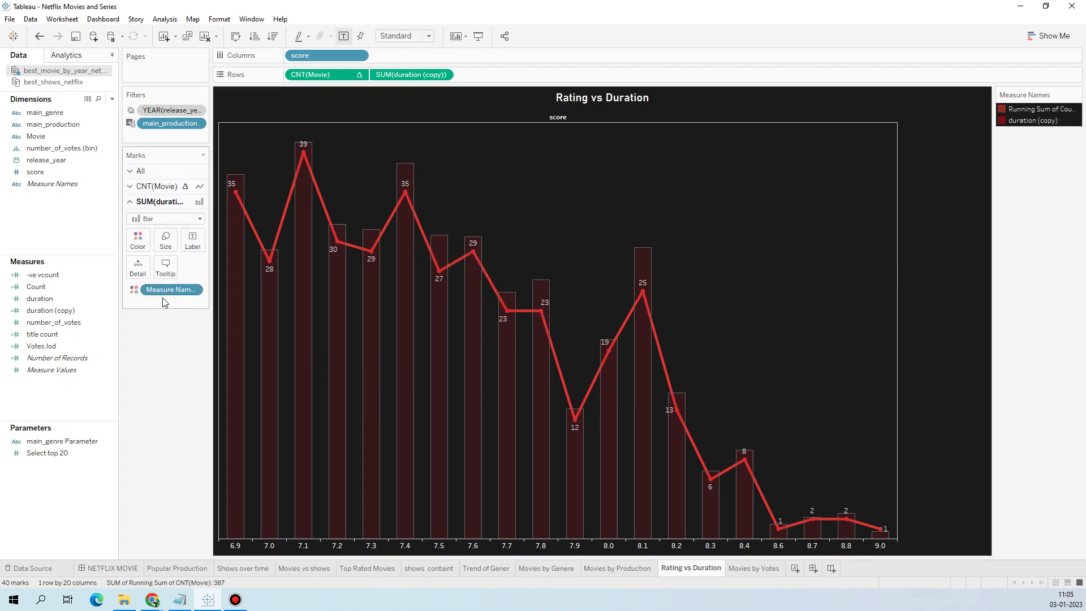
left_click(191, 243)
left_click(217, 267)
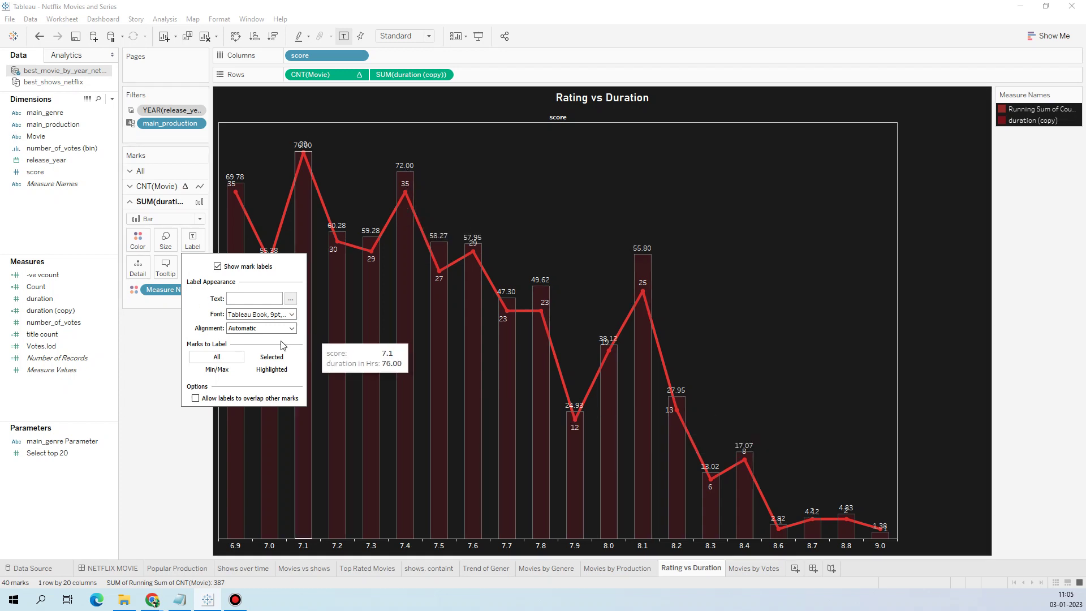
left_click(218, 266)
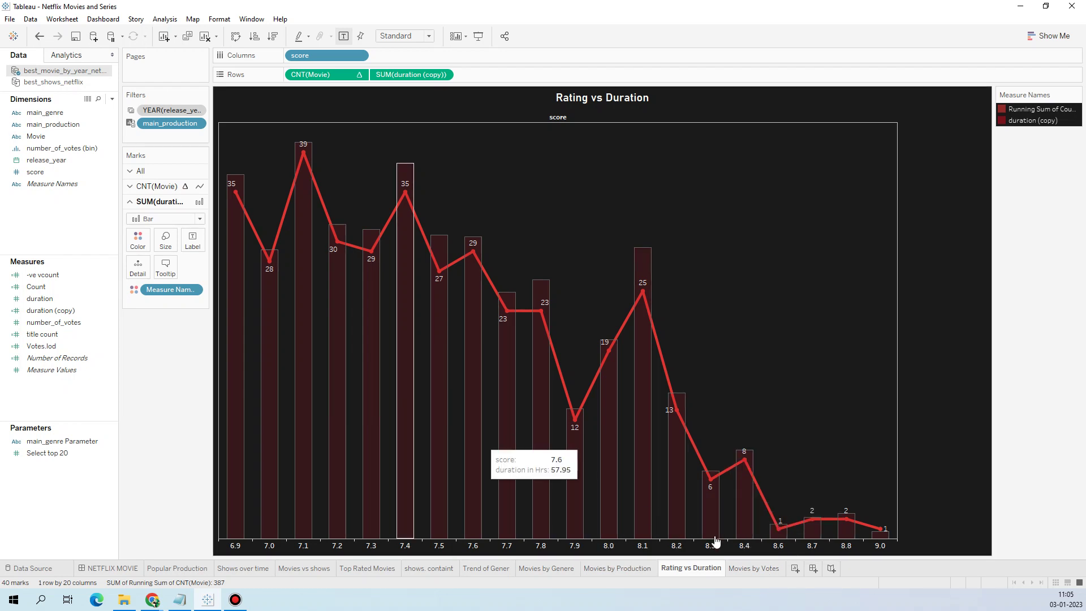
Review the Movies by Votes worksheet and show the NETFLIX MOVIE dashboard in presentation mode
left_click(775, 571)
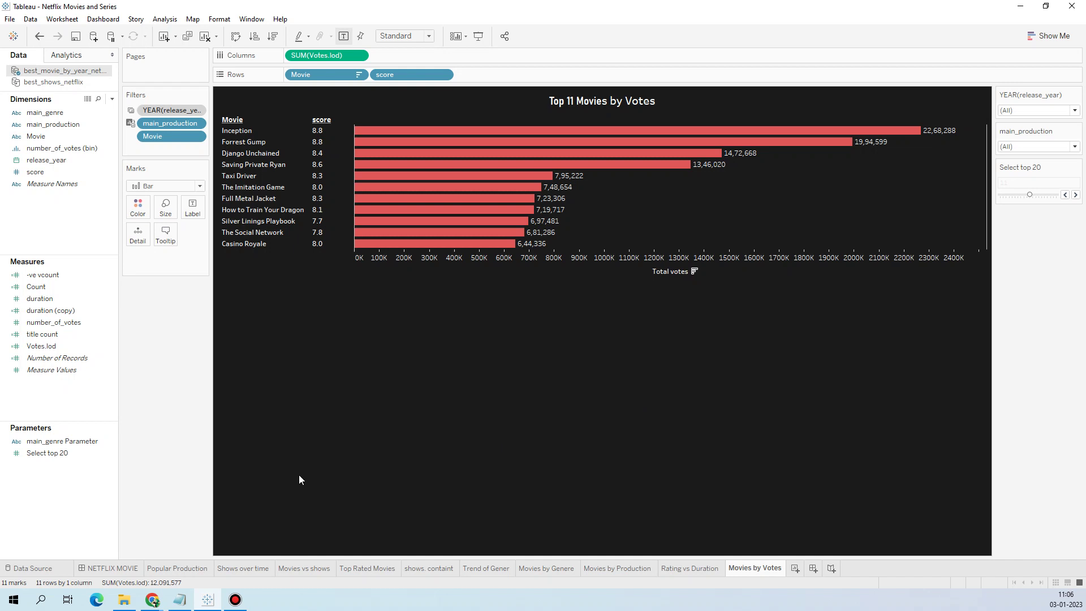
left_click(122, 573)
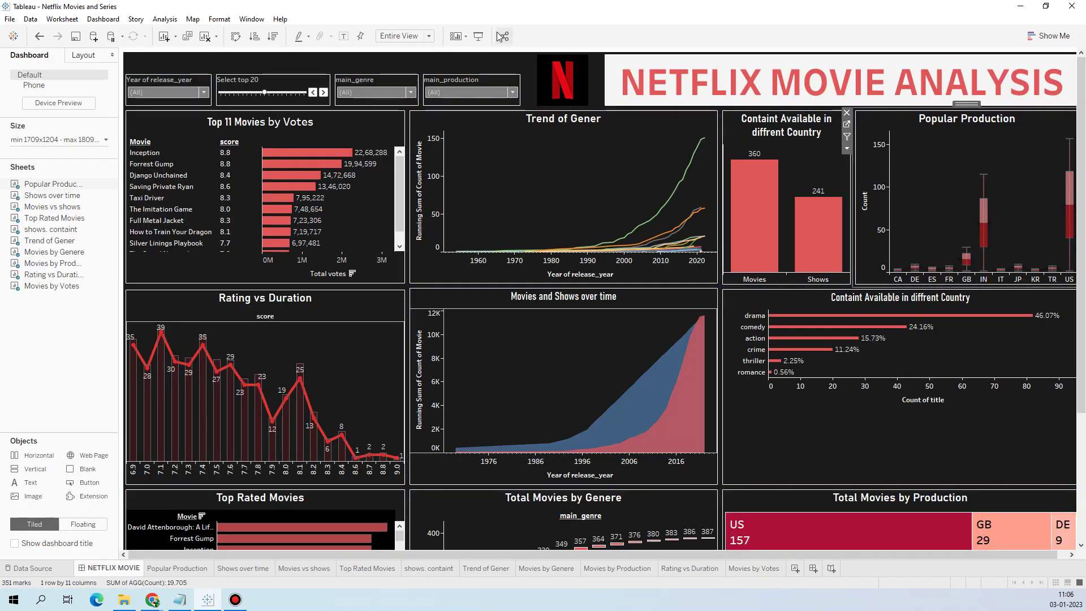
left_click(478, 36)
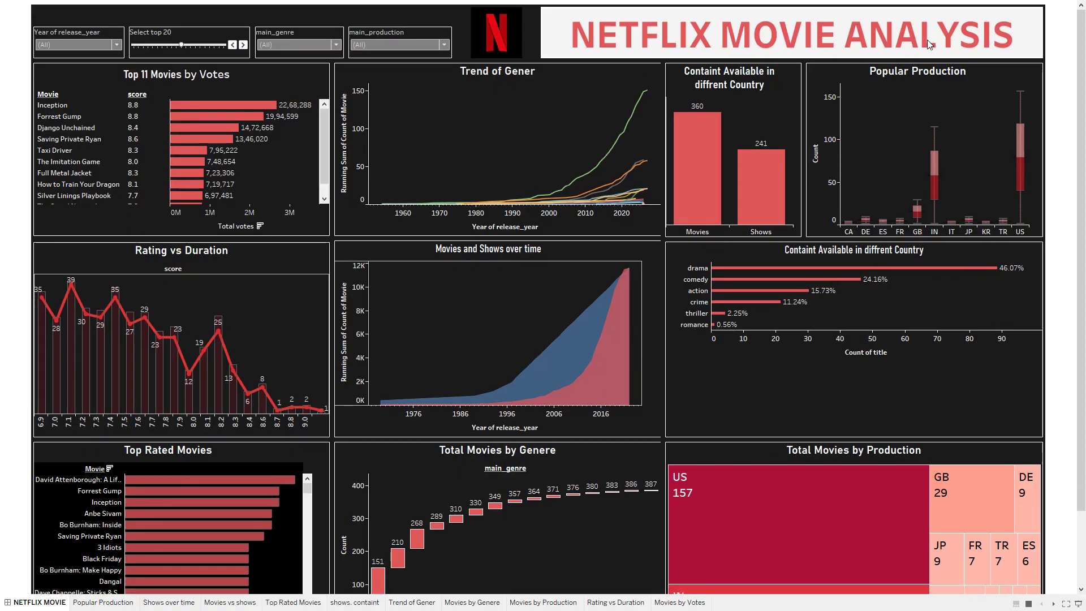